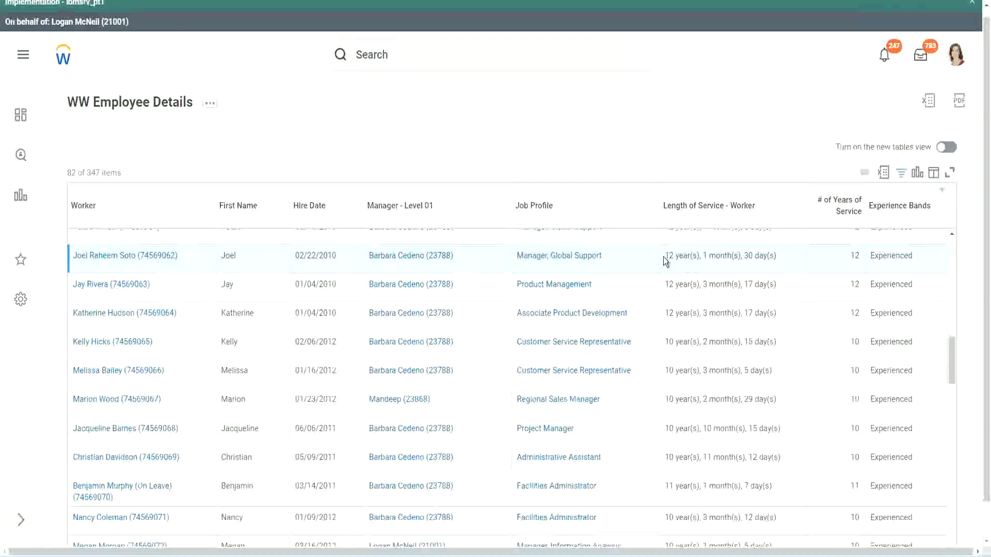
- Compare the workers' Length of Service with their # of Years of Service and Experience Bands in the WW Employee Details report
{"action": "left_click_drag", "start_coordinate": [664, 256], "coordinate": [759, 257]}
{"action": "left_click", "coordinate": [831, 269]}
{"action": "double_click", "coordinate": [829, 266]}
{"action": "left_click", "coordinate": [685, 458]}
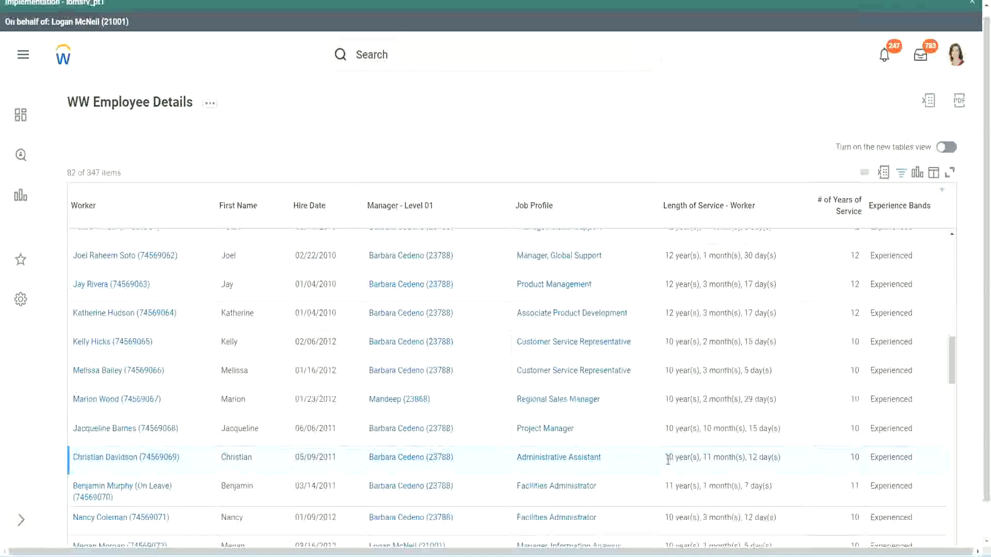
{"action": "double_click", "coordinate": [712, 456]}
{"action": "left_click_drag", "start_coordinate": [752, 456], "coordinate": [758, 456]}
{"action": "left_click", "coordinate": [769, 457]}
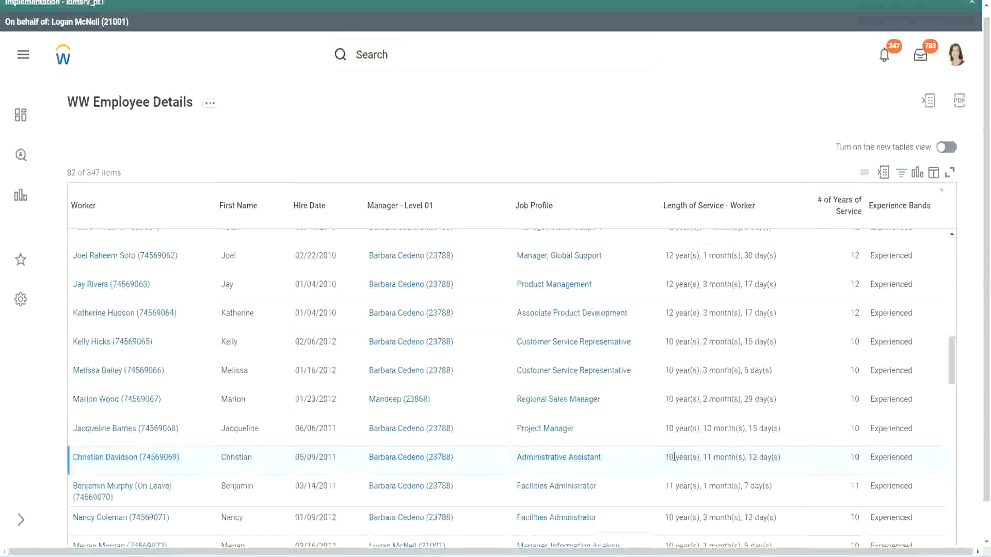
{"action": "double_click", "coordinate": [853, 457]}
{"action": "left_click", "coordinate": [853, 325]}
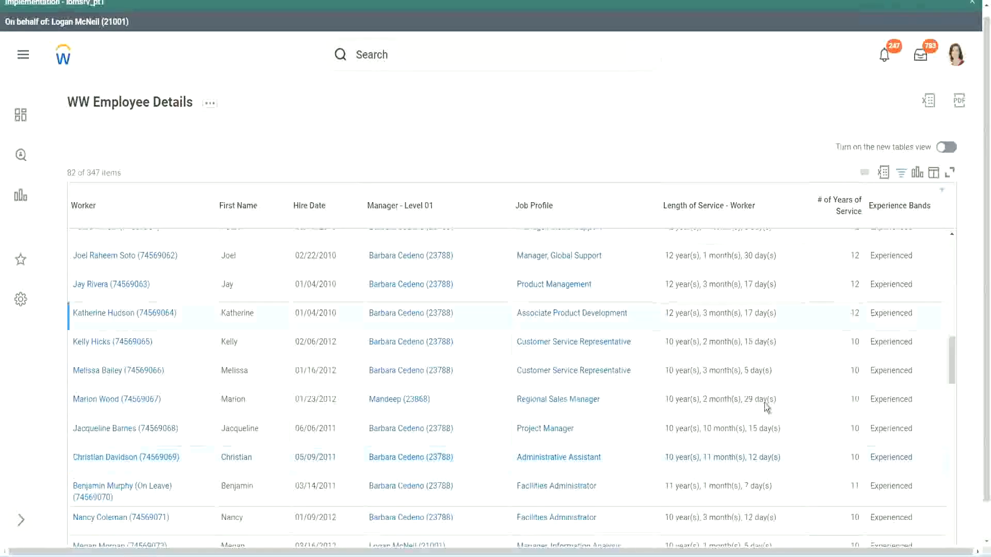
{"action": "double_click", "coordinate": [671, 457]}
{"action": "left_click", "coordinate": [747, 457]}
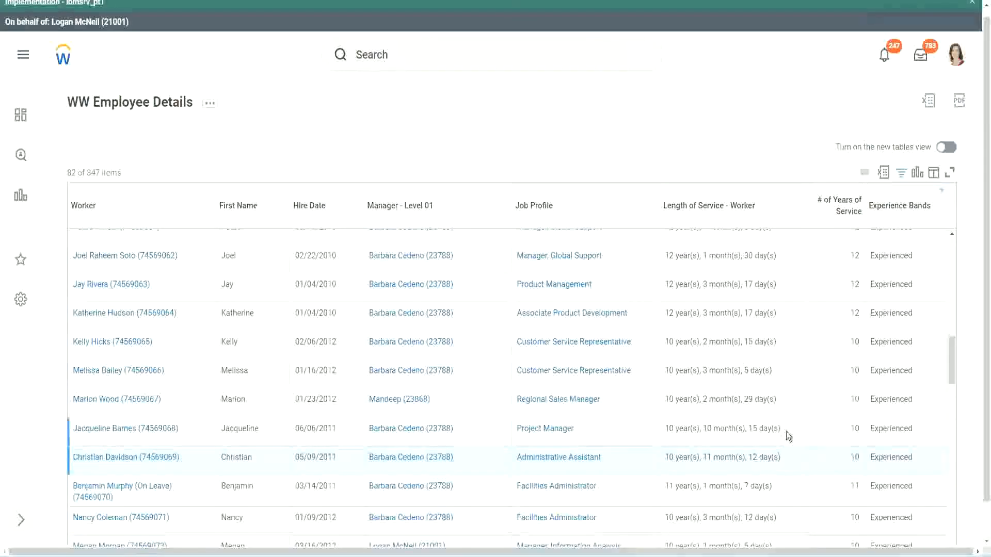
{"action": "double_click", "coordinate": [858, 257]}
{"action": "left_click_drag", "start_coordinate": [664, 257], "coordinate": [788, 251]}
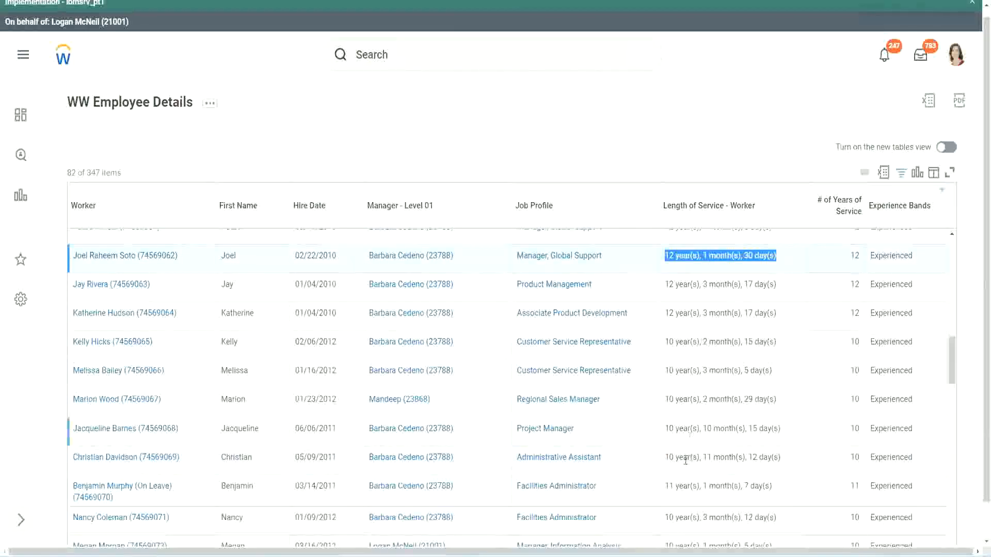
{"action": "left_click", "coordinate": [771, 457]}
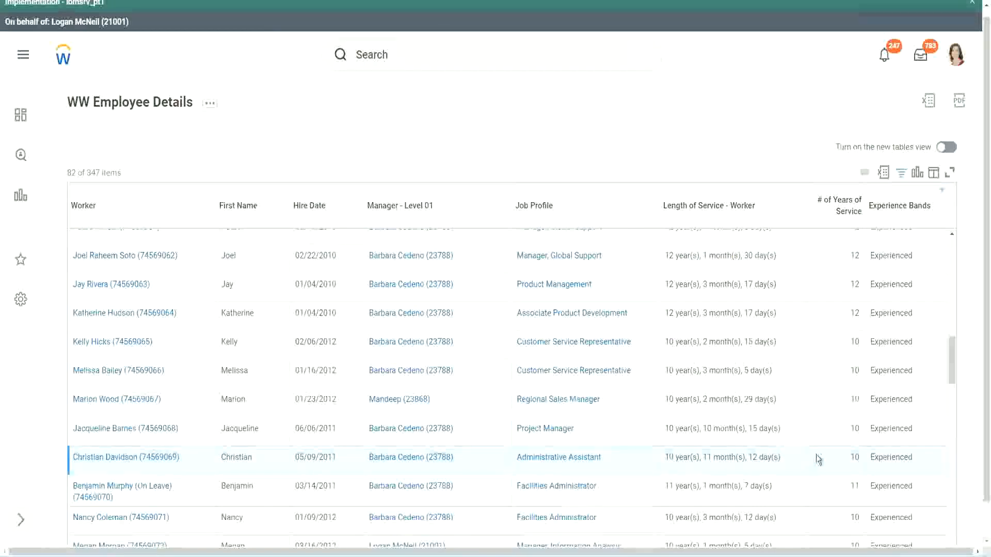
{"action": "double_click", "coordinate": [852, 457]}
{"action": "left_click", "coordinate": [818, 460]}
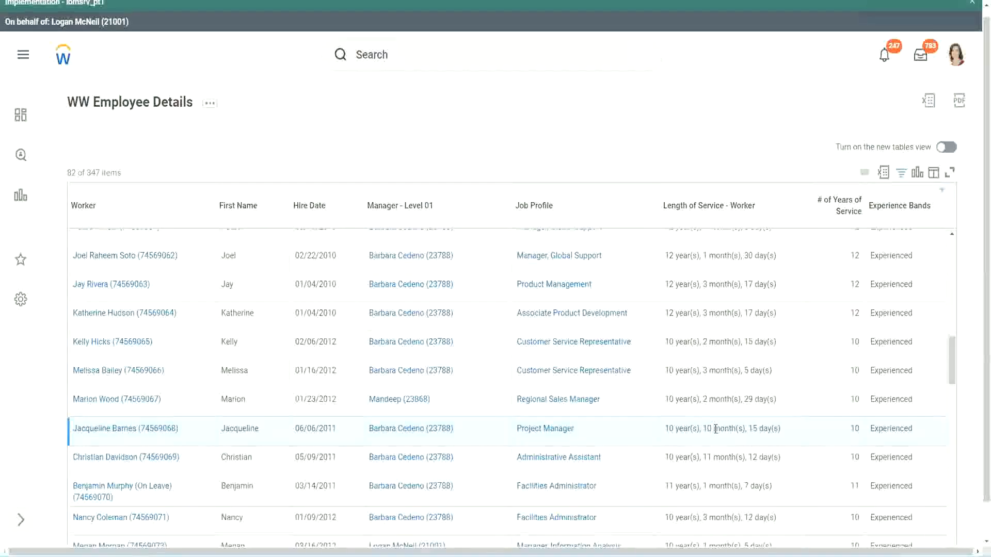
{"action": "left_click_drag", "start_coordinate": [715, 429], "coordinate": [703, 429]}
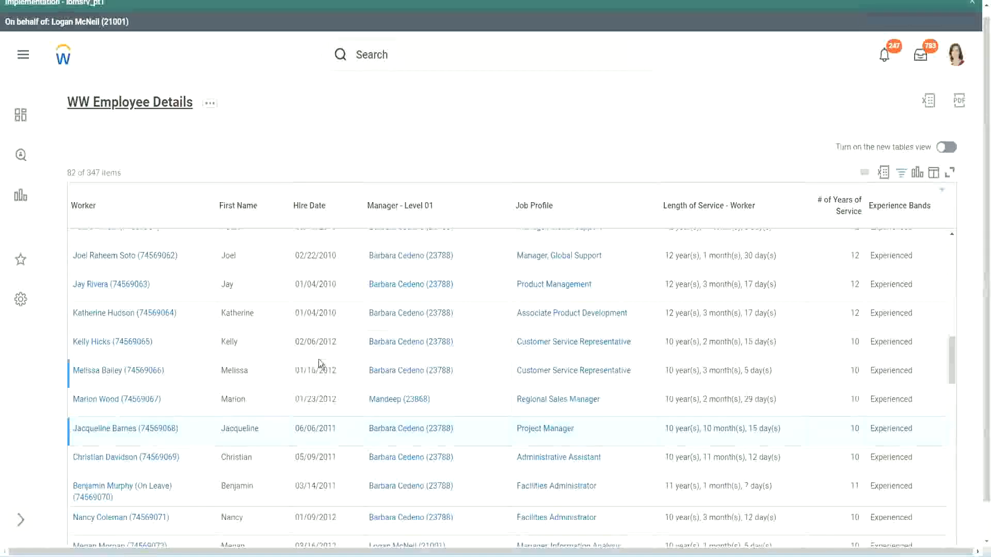
- Open CF-WW-Eval Exp-Derive Experience Bands from Years of Service in a new tab from the report definition and review its conditions and return values
{"action": "scroll", "coordinate": [319, 359], "scroll_direction": "down", "scroll_amount": 5}
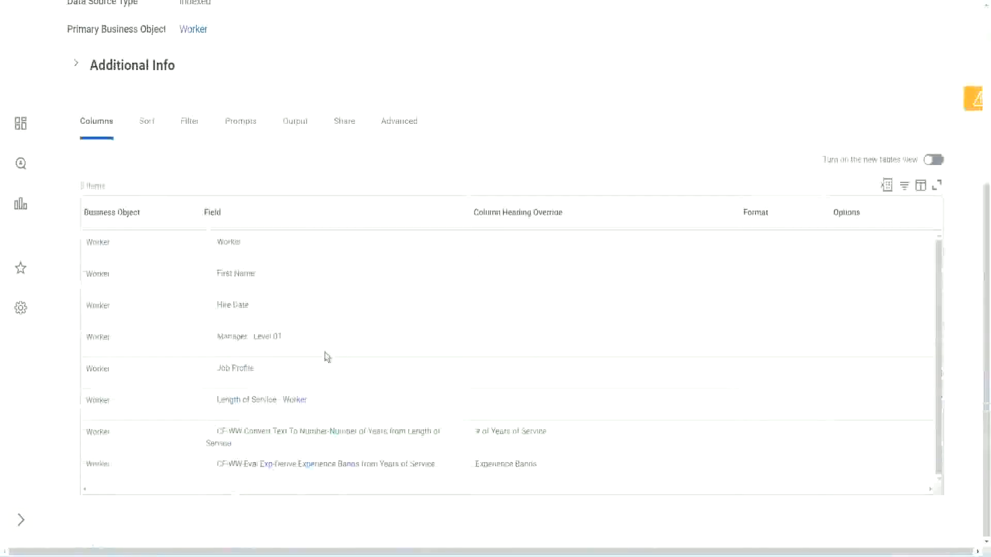
{"action": "right_click", "coordinate": [269, 468]}
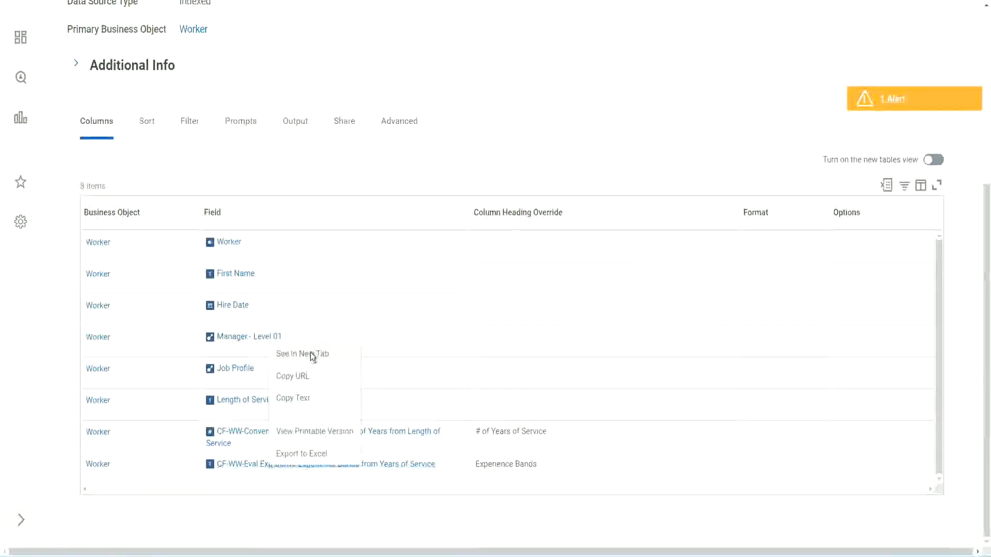
{"action": "left_click", "coordinate": [311, 354]}
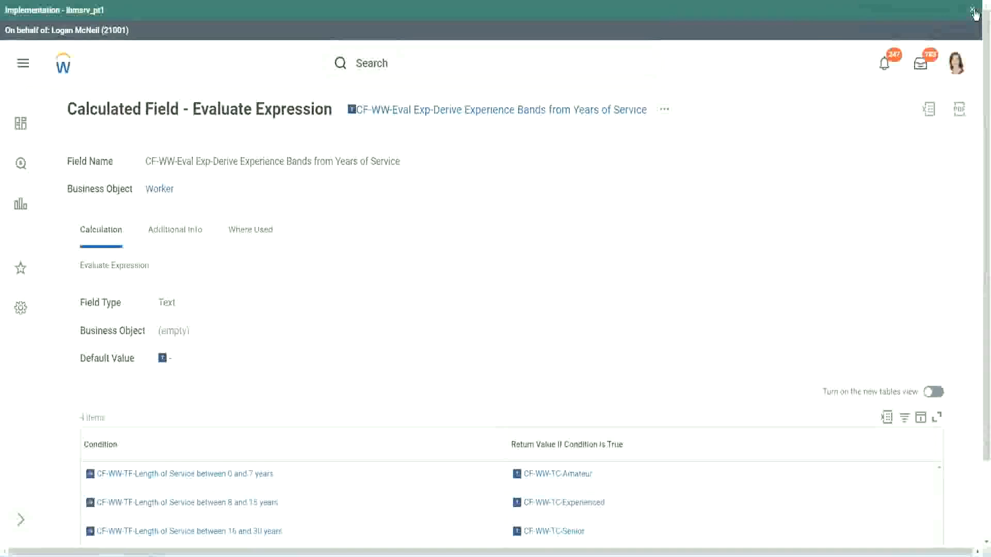
{"action": "left_click", "coordinate": [972, 10]}
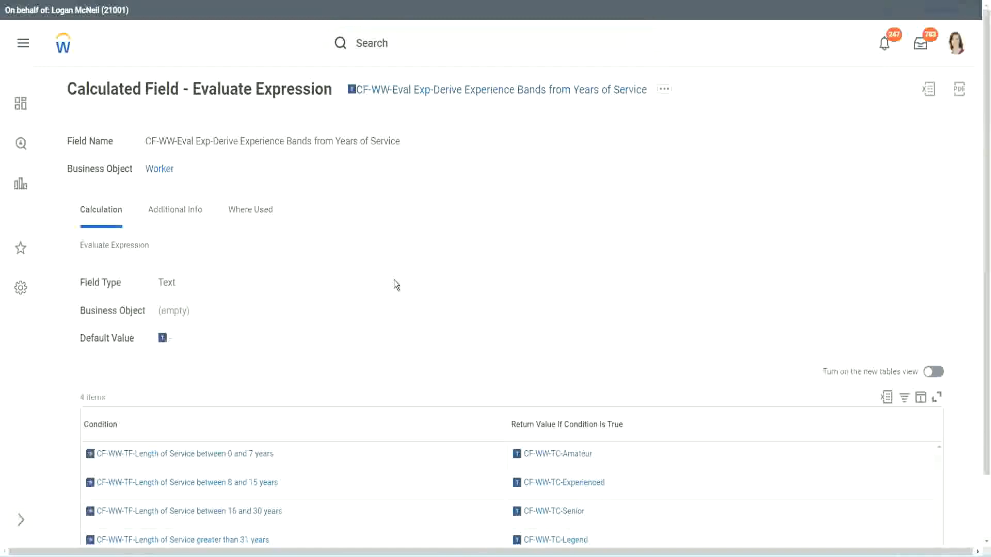
{"action": "scroll", "coordinate": [396, 293], "scroll_direction": "down", "scroll_amount": 2}
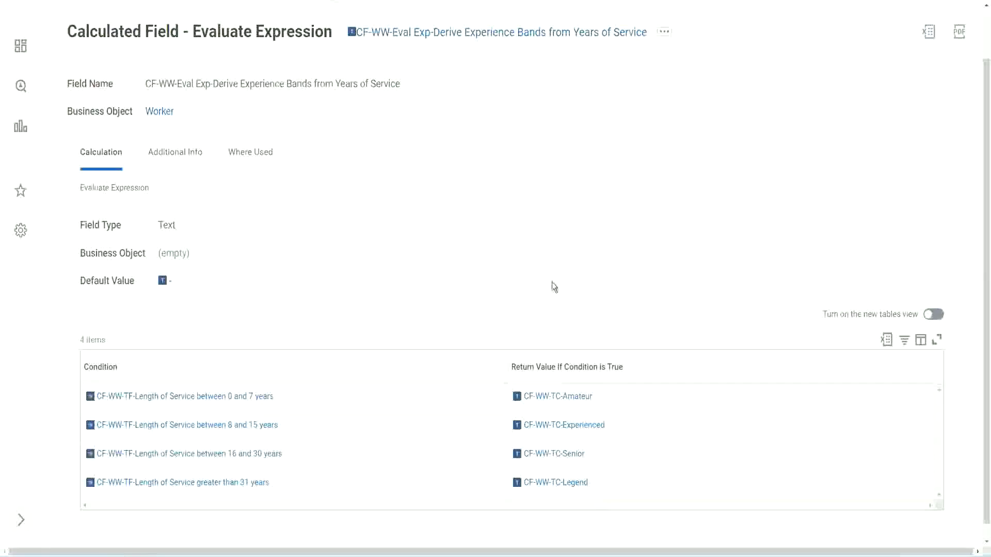
- Copy the name text of the Evaluate Expression calculated field from its page title
{"action": "left_click", "coordinate": [449, 364]}
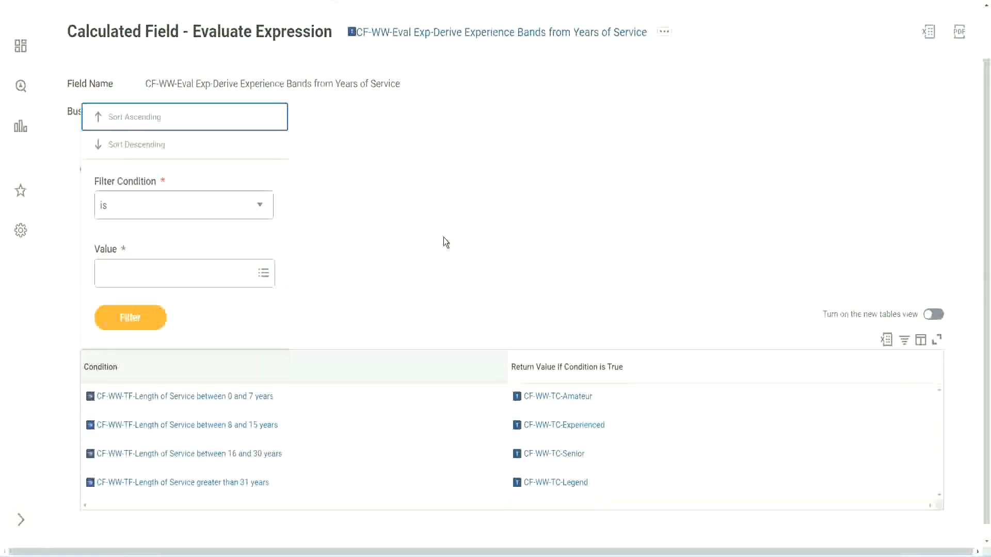
{"action": "left_click", "coordinate": [442, 237]}
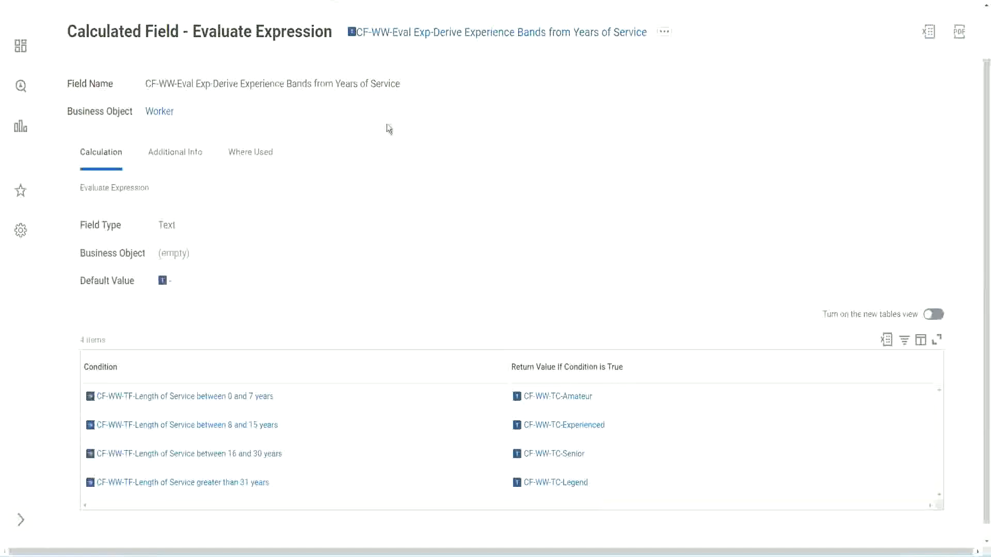
{"action": "right_click", "coordinate": [438, 38]}
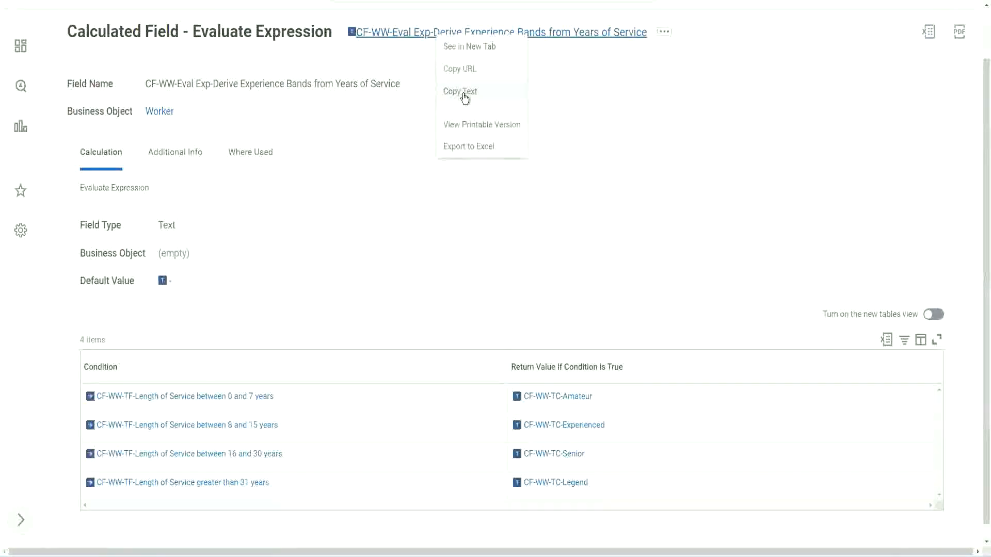
{"action": "left_click", "coordinate": [464, 96]}
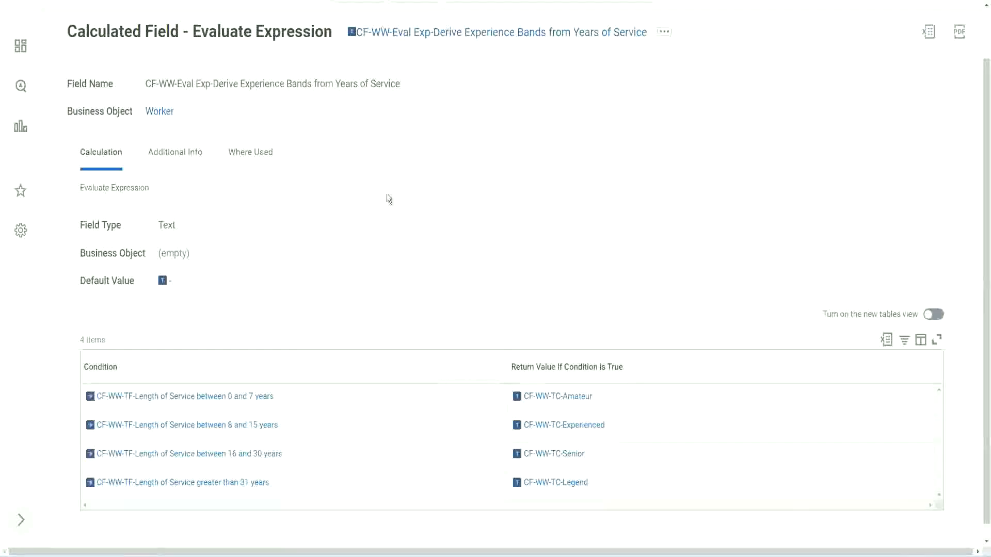
- Return to the custom report definition, search for "create cal field" and open the Create Calculated Field task
{"action": "scroll", "coordinate": [385, 205], "scroll_direction": "up", "scroll_amount": 1}
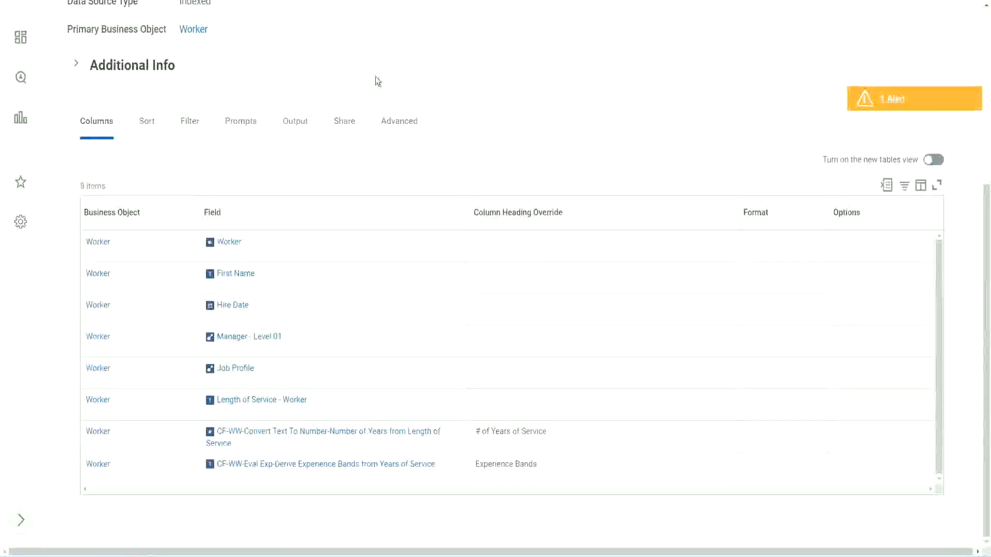
{"action": "scroll", "coordinate": [376, 77], "scroll_direction": "up", "scroll_amount": 5}
{"action": "left_click", "coordinate": [401, 63]}
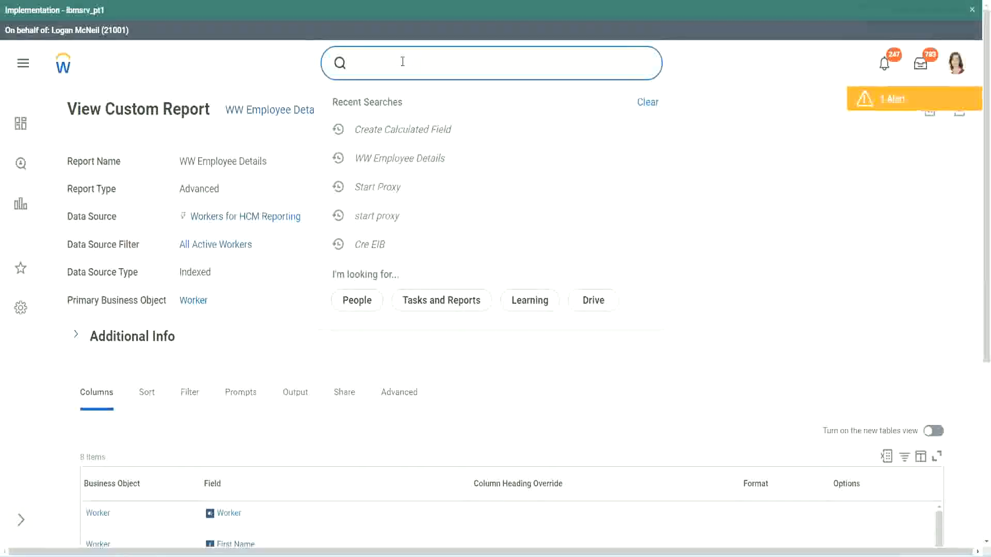
{"action": "type", "text": "create cal field"}
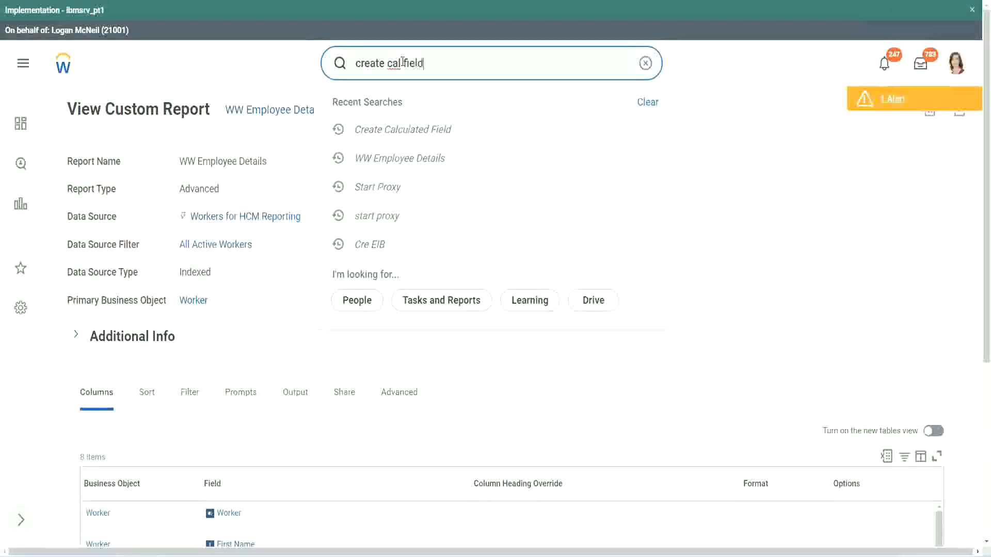
{"action": "left_click", "coordinate": [414, 106]}
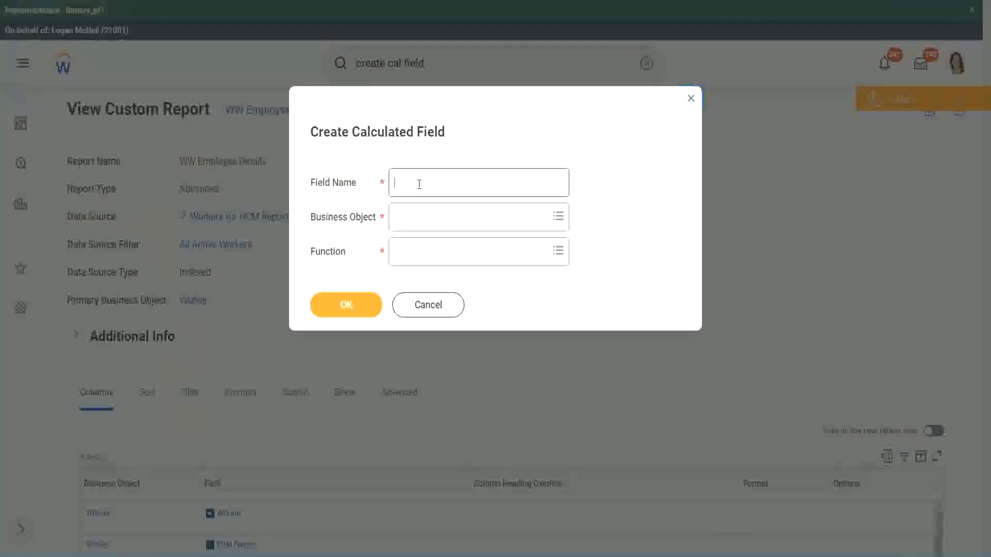
- Paste the copied name as the new calculated field's name and insert "Bands" after "Eval Exp"
{"action": "left_click", "coordinate": [419, 184]}
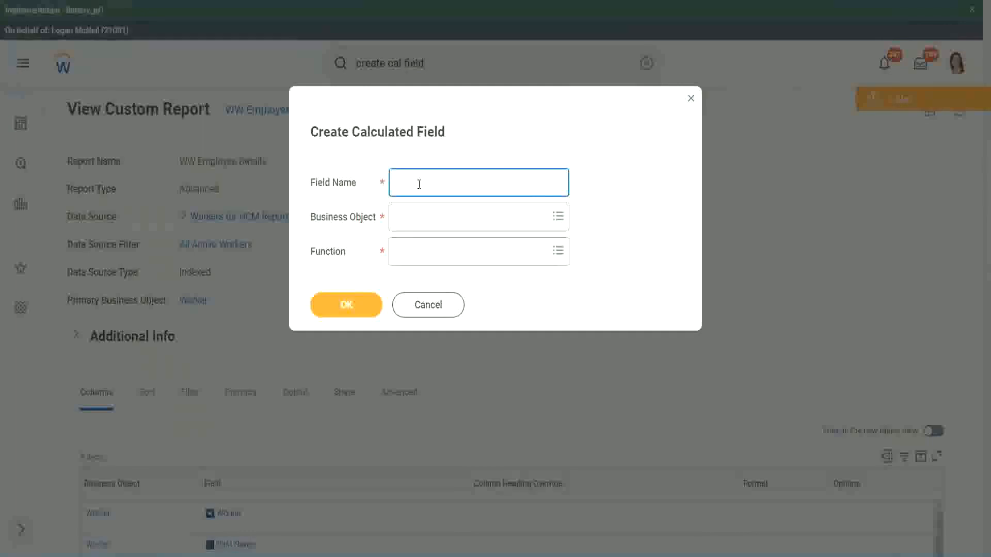
{"action": "key", "text": "ctrl+v"}
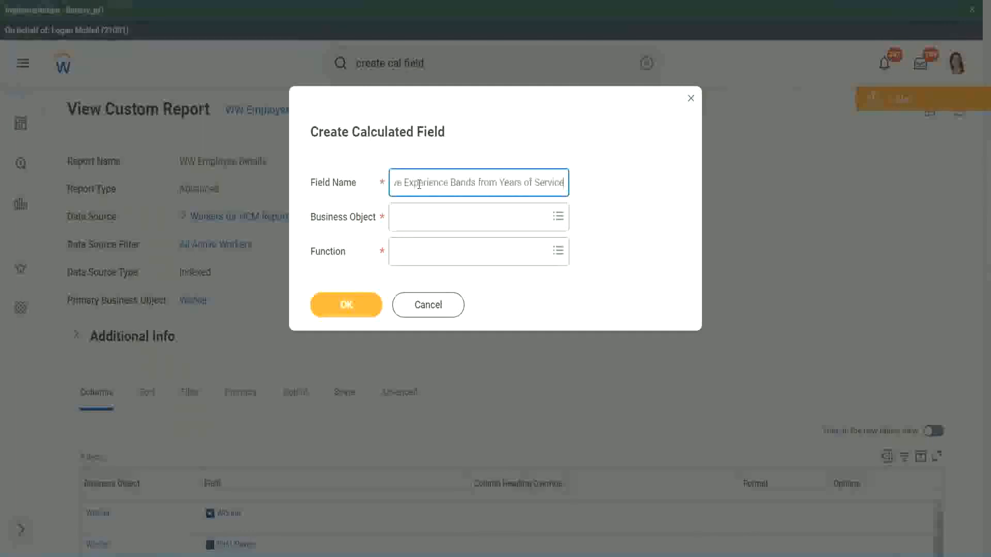
{"action": "left_click_drag", "start_coordinate": [448, 183], "coordinate": [361, 165]}
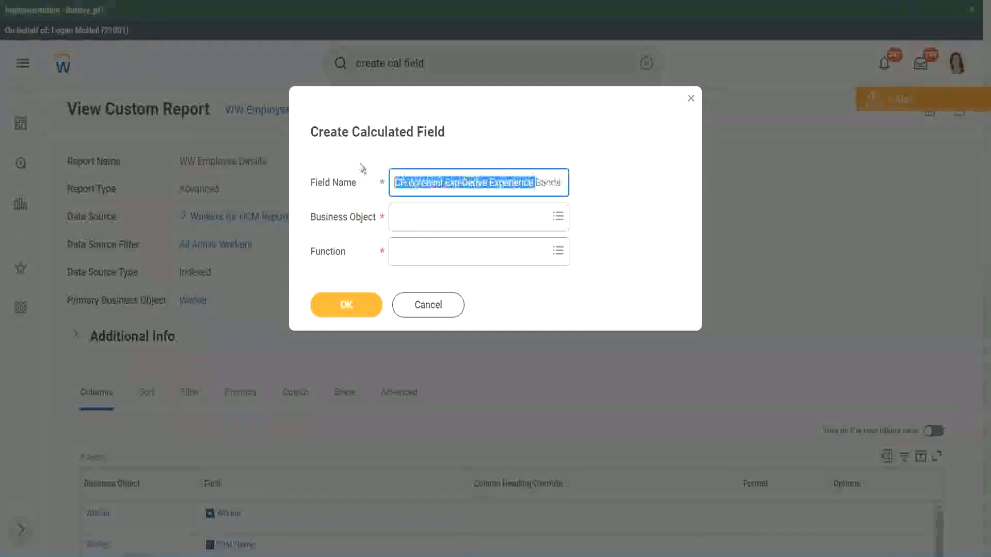
{"action": "left_click", "coordinate": [438, 182]}
{"action": "double_click", "coordinate": [452, 182]}
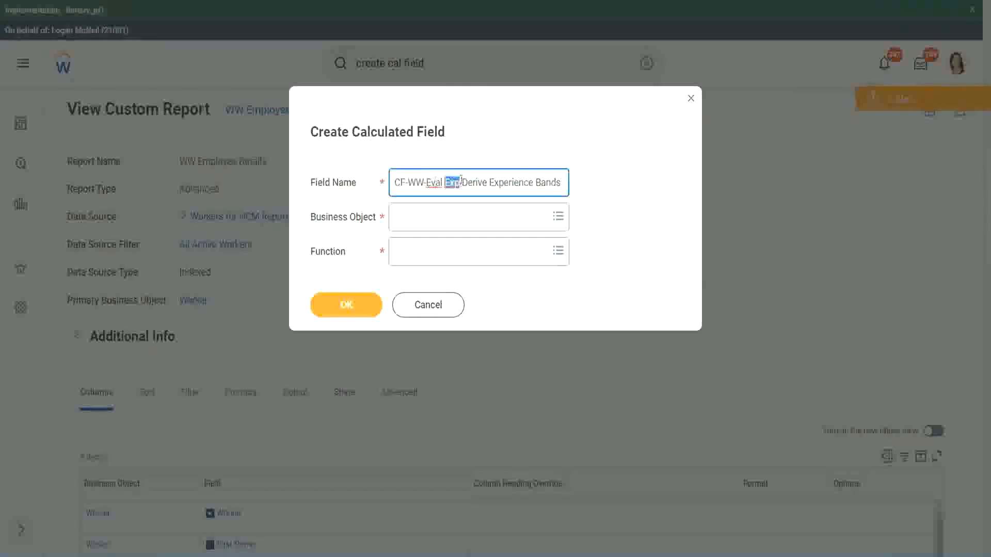
{"action": "left_click", "coordinate": [459, 182]}
{"action": "type", "text": "bands"}
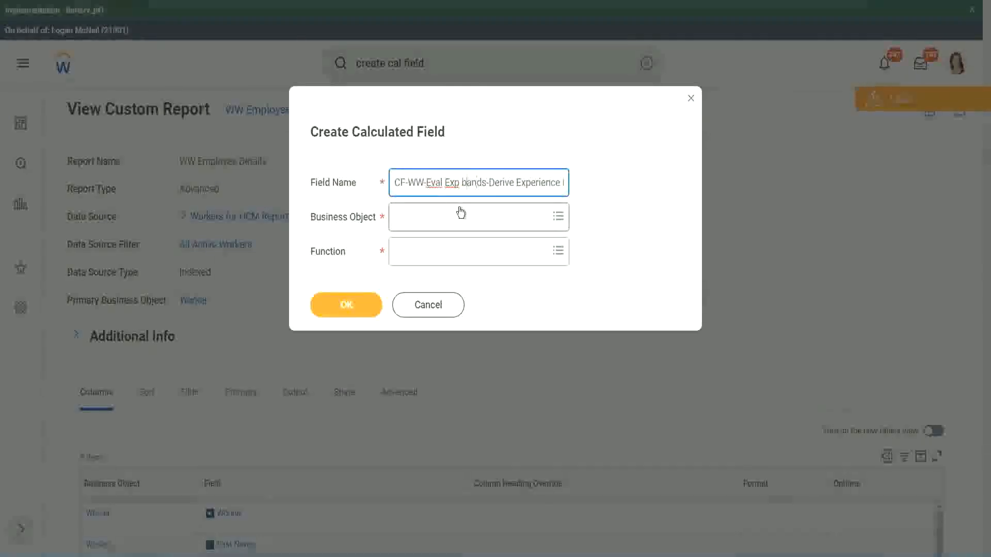
{"action": "key", "text": "shift+Left"}
{"action": "type", "text": "B"}
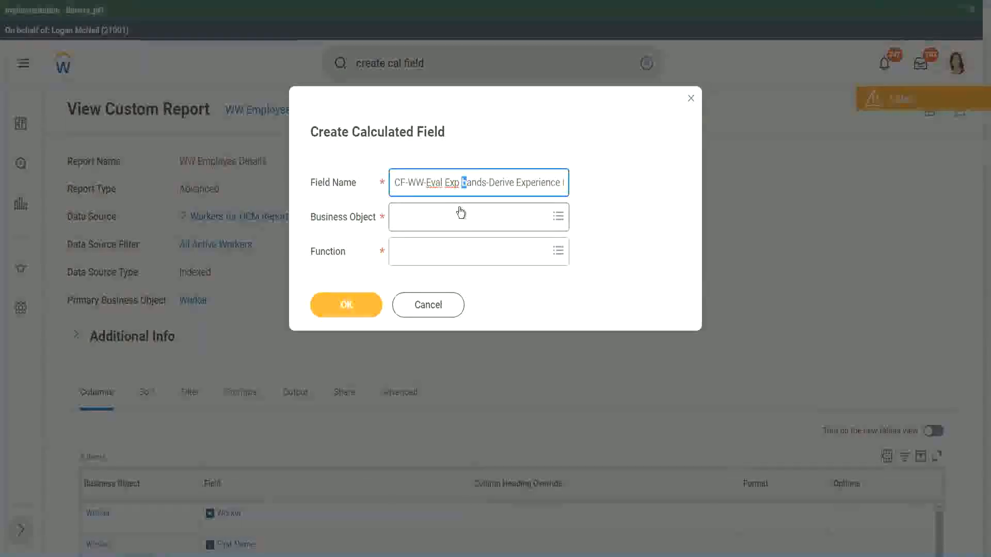
- Replace "Derive" with "Determine" in the name so it reads CF-WW-Eval Exp Bands-Determine Experience Bands from Years of Service
{"action": "key", "text": "Right"}
{"action": "key", "text": "Right"}
{"action": "key", "text": "Right"}
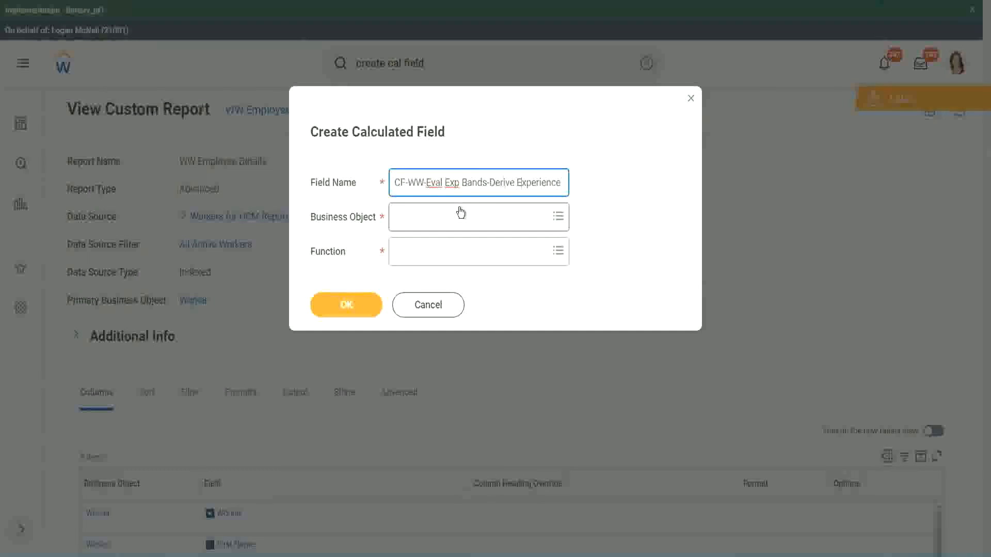
{"action": "key", "text": "End"}
{"action": "type", "text": "Bands from Years of"}
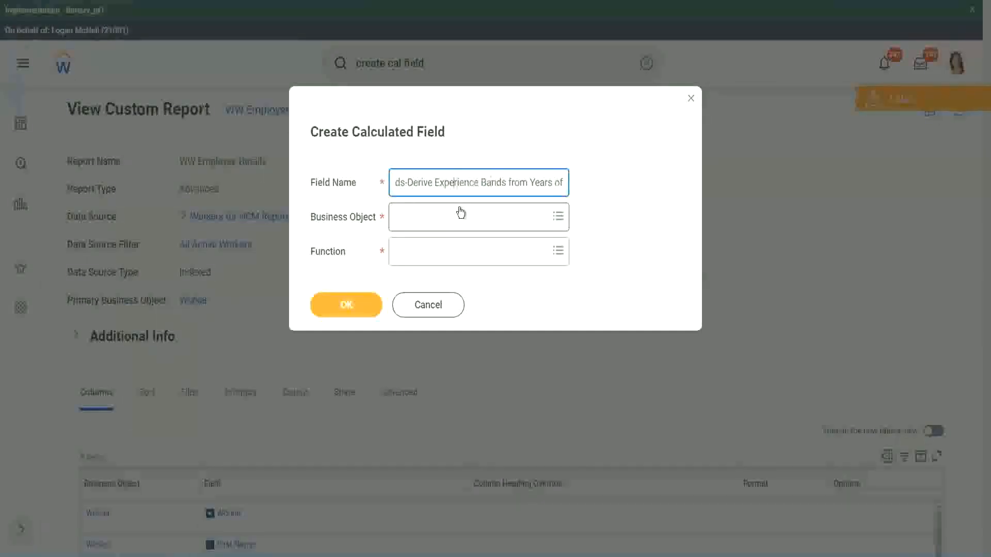
{"action": "key", "text": "ctrl+Left"}
{"action": "key", "text": "ctrl+Left"}
{"action": "key", "text": "ctrl+Left"}
{"action": "key", "text": "ctrl+Left"}
{"action": "key", "text": "ctrl+Left"}
{"action": "key", "text": "shift+Left"}
{"action": "key", "text": "shift+Left"}
{"action": "key", "text": "shift+Left"}
{"action": "key", "text": "shift+Left"}
{"action": "key", "text": "shift+Left"}
{"action": "key", "text": "shift+Left"}
{"action": "type", "text": "Determine"}
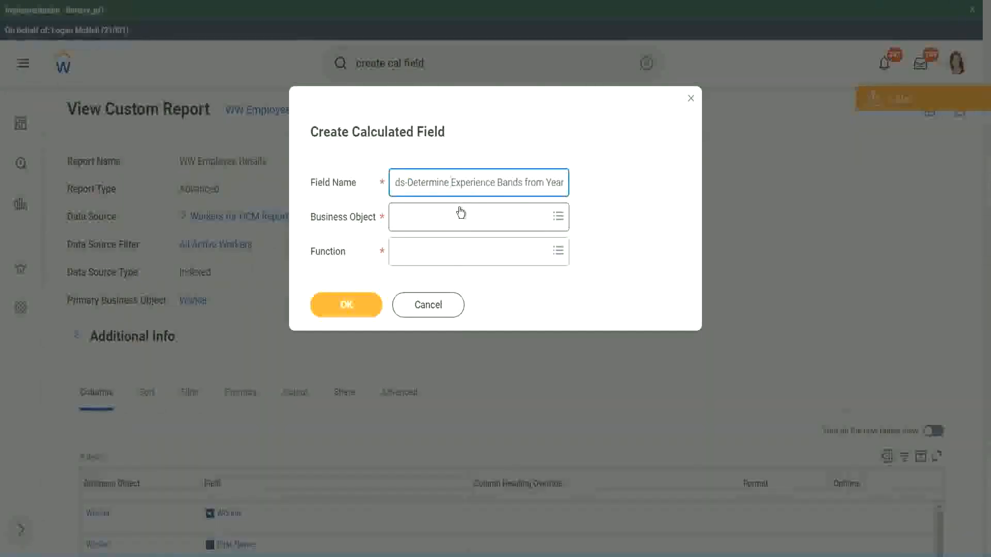
{"action": "key", "text": "ctrl+Right"}
{"action": "key", "text": "ctrl+Right"}
{"action": "key", "text": "ctrl+Right"}
{"action": "key", "text": "ctrl+Right"}
{"action": "key", "text": "ctrl+Right"}
{"action": "key", "text": "ctrl+Right"}
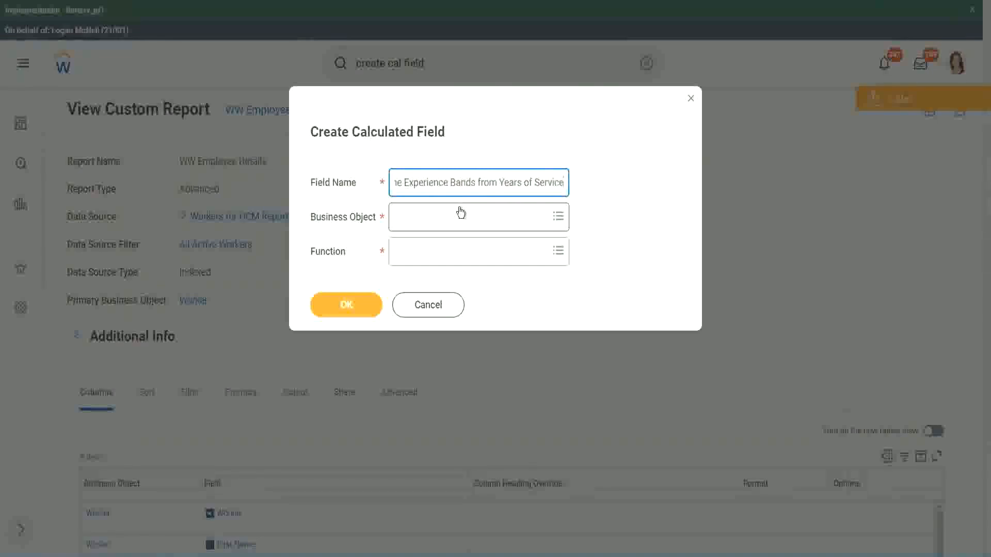
- Set the new calculated field's business object to Worker
{"action": "left_click", "coordinate": [441, 222]}
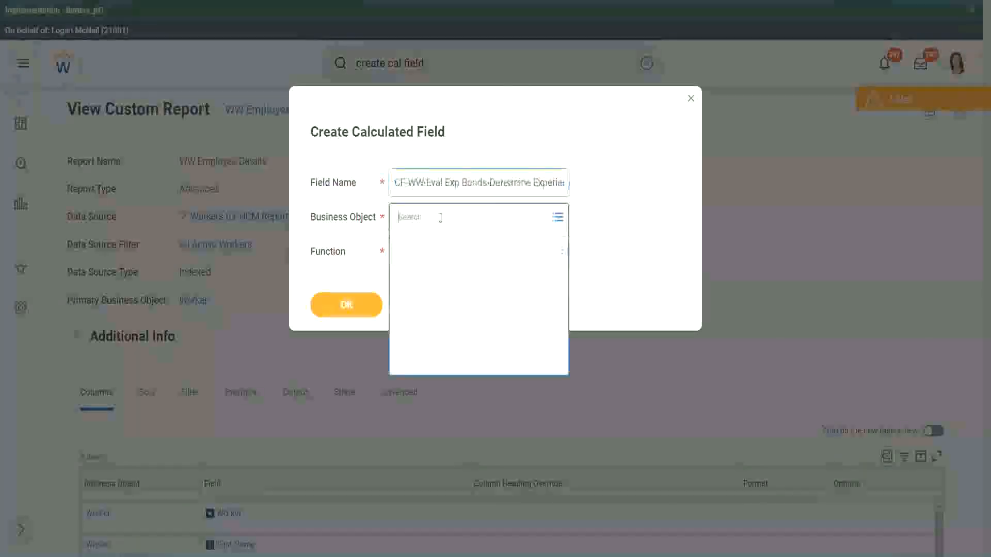
{"action": "type", "text": "work"}
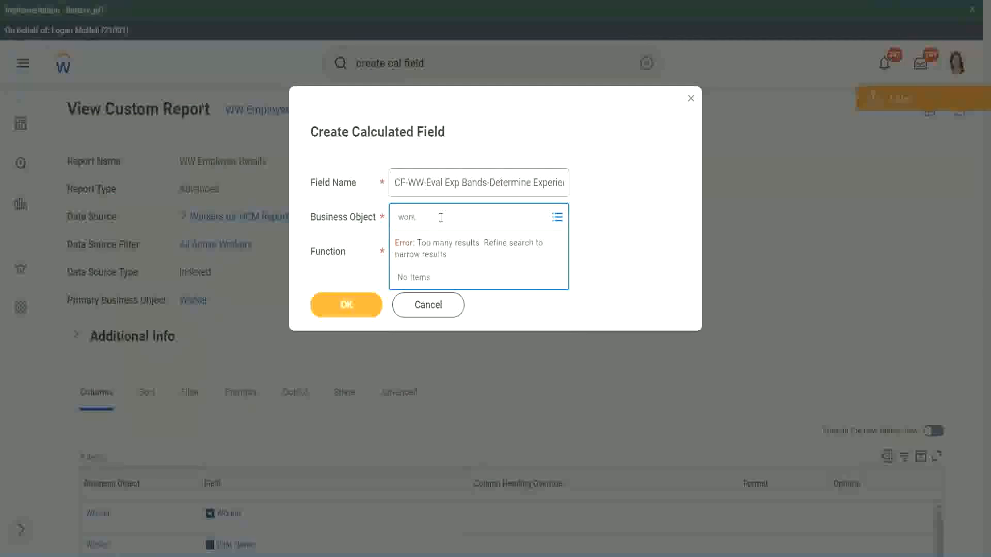
{"action": "type", "text": "er"}
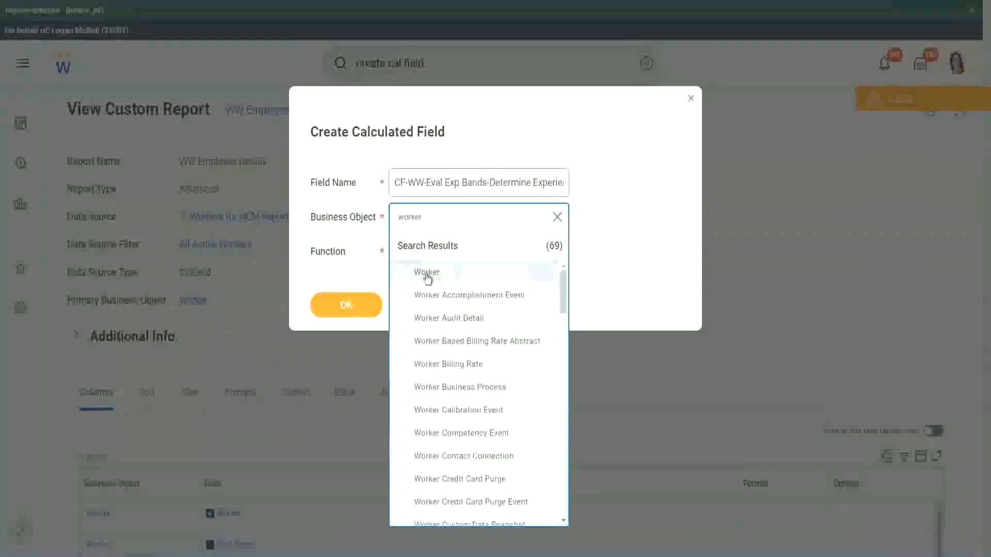
{"action": "left_click", "coordinate": [427, 273]}
- Search the functions for "eval exp" and set the calculated field's function to Evaluate Expression Band
{"action": "left_click", "coordinate": [419, 251]}
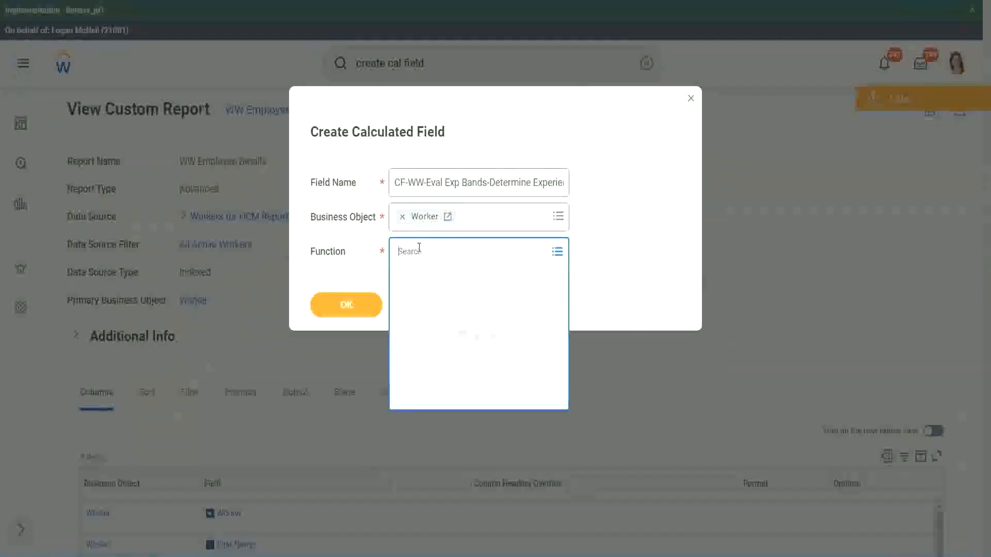
{"action": "type", "text": "eval ex"}
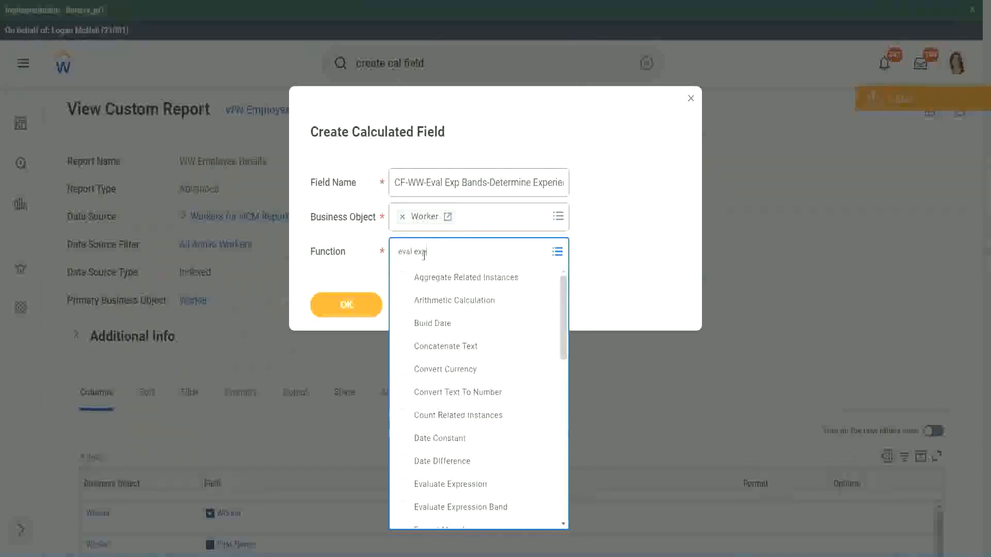
{"action": "type", "text": "p"}
{"action": "key", "text": "Return"}
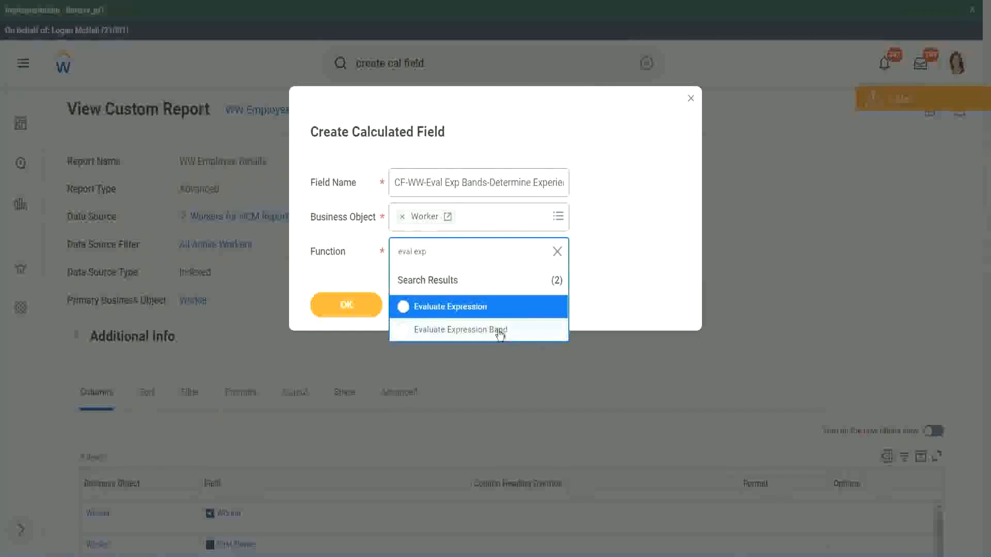
{"action": "left_click", "coordinate": [503, 338]}
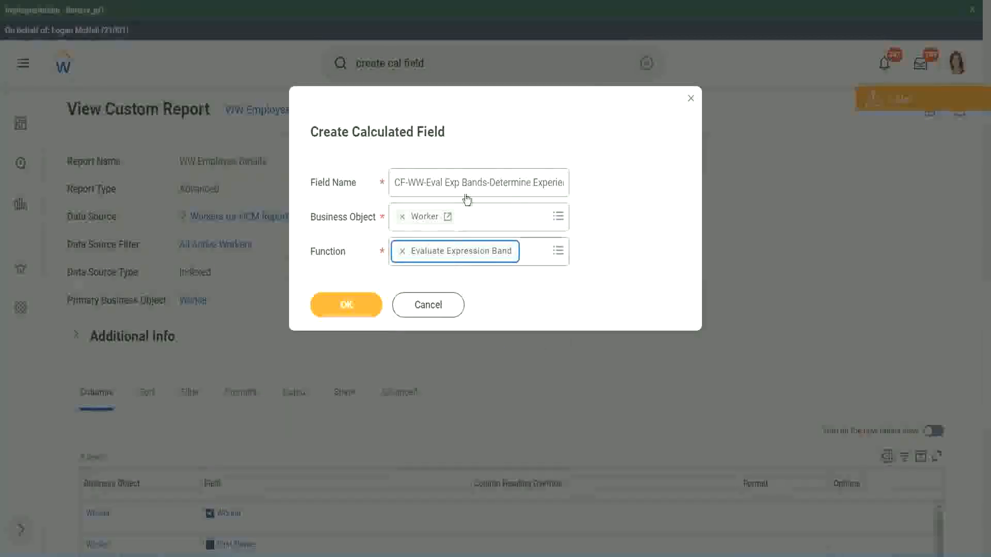
- Change "Bands" to "Band" after "Eval Exp" in the field name and continue to the calculation definition
{"action": "left_click", "coordinate": [485, 183]}
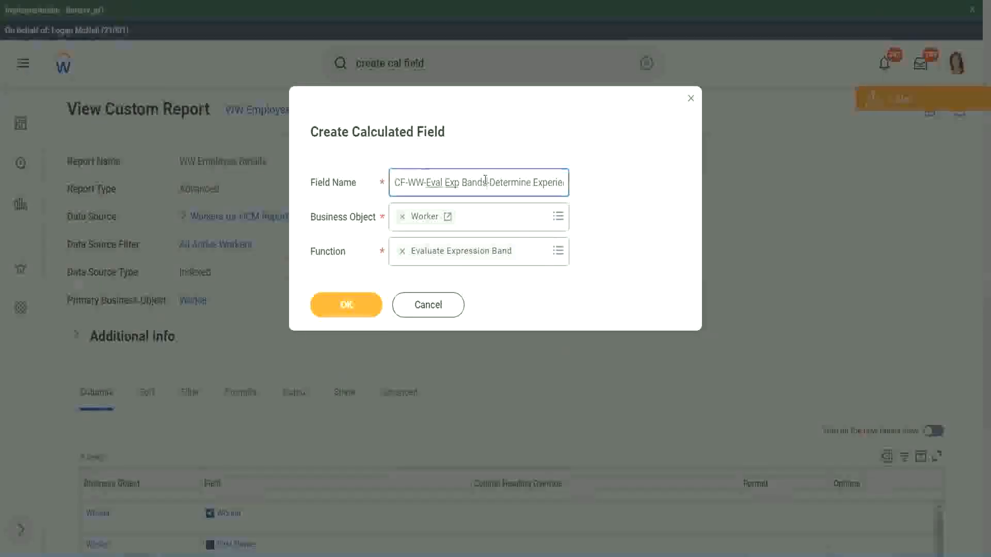
{"action": "key", "text": "BackSpace"}
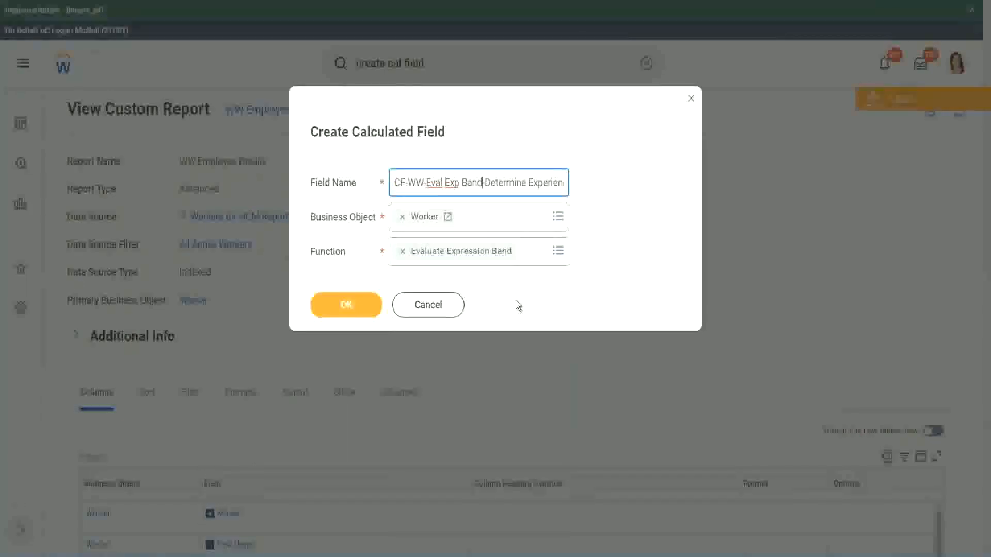
{"action": "left_click", "coordinate": [346, 305]}
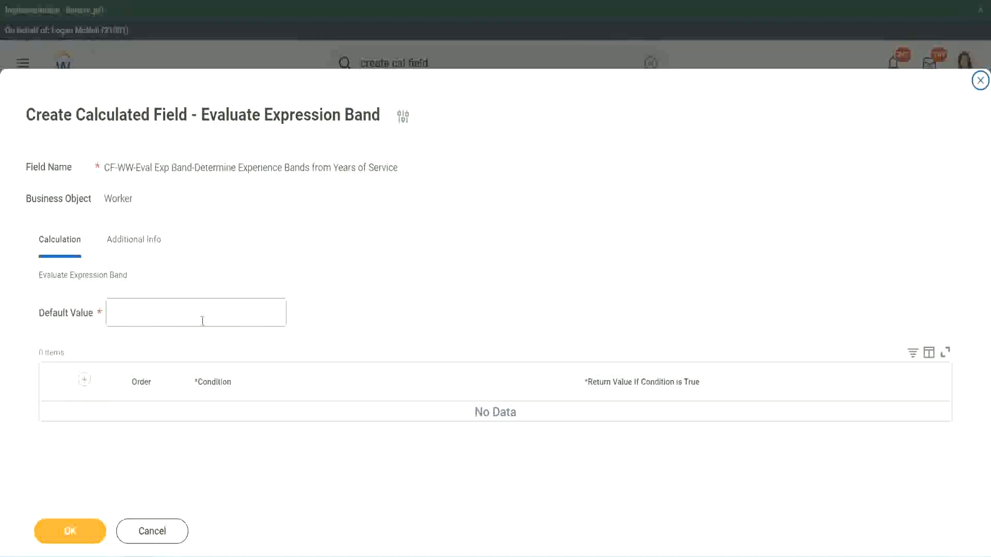
- Set the default value to "-" and add the first condition row
{"action": "left_click", "coordinate": [144, 318]}
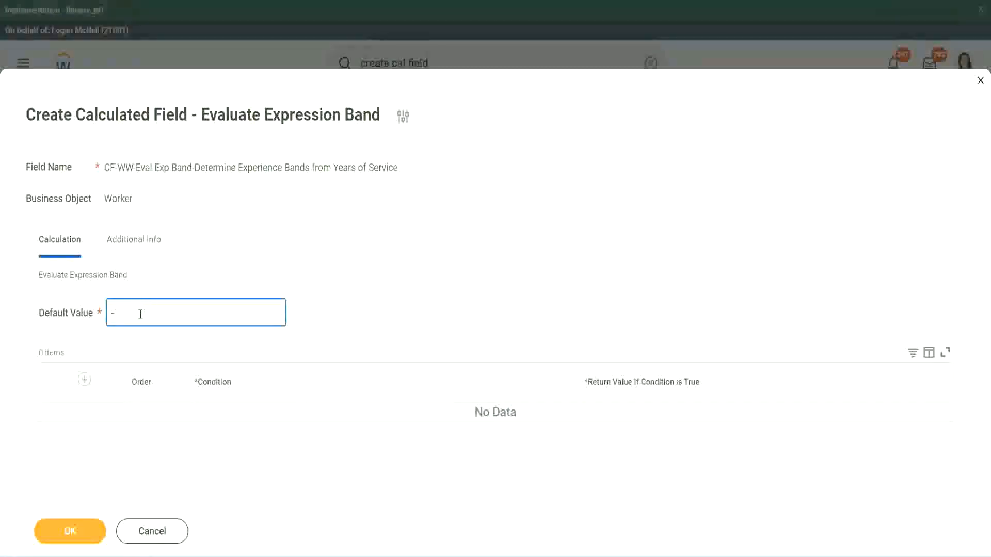
{"action": "left_click", "coordinate": [84, 380]}
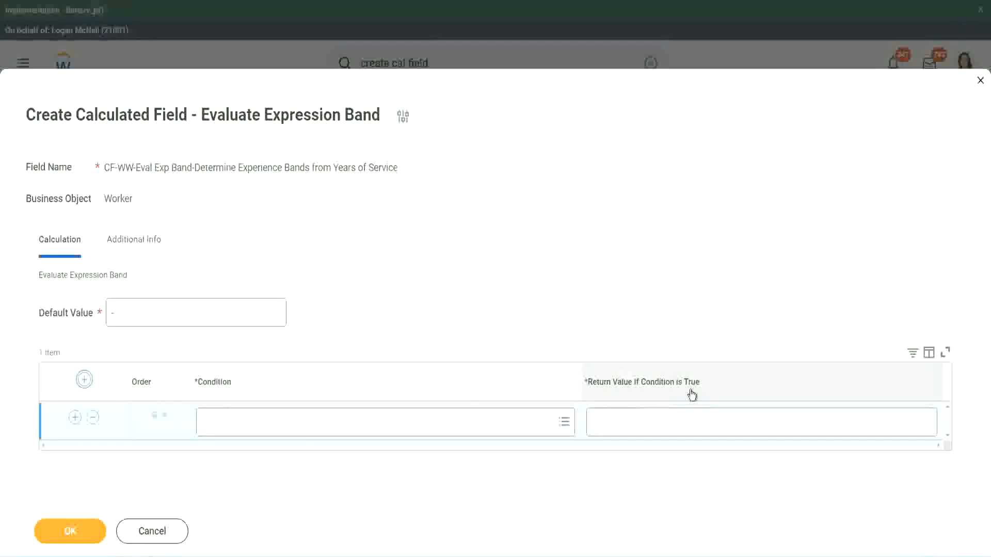
{"action": "left_click", "coordinate": [645, 422]}
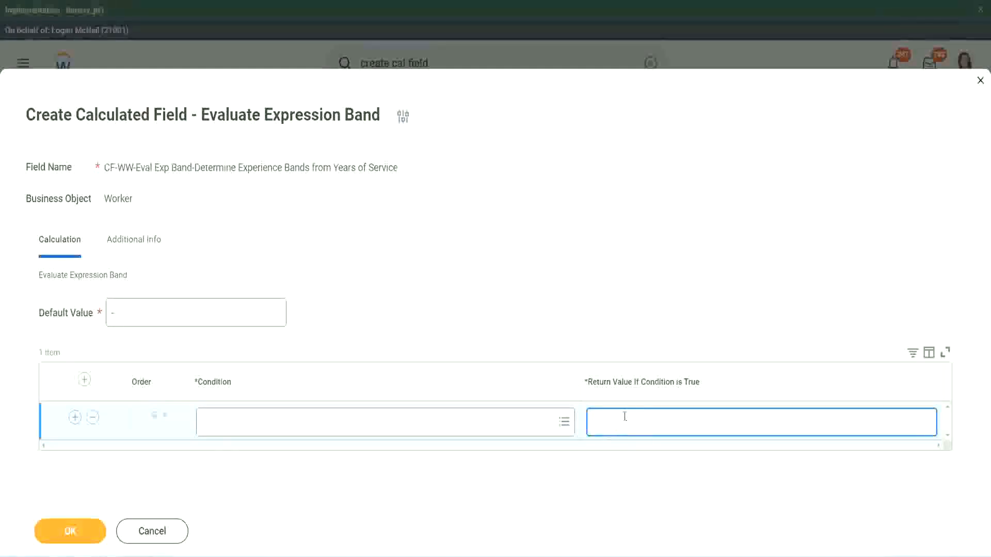
{"action": "type", "text": "adkjdjaidjaijdiaj"}
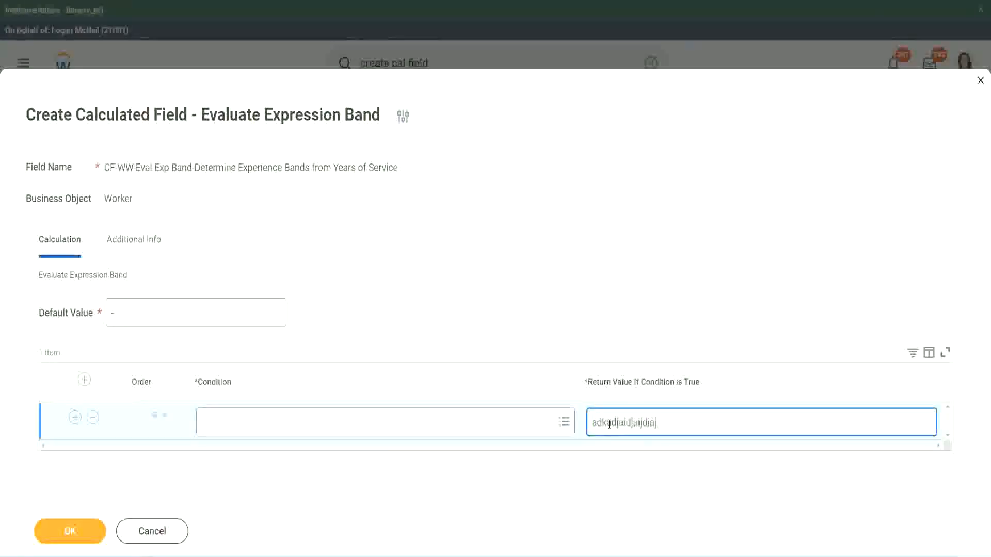
{"action": "key", "text": "BackSpace"}
{"action": "key", "text": "BackSpace"}
{"action": "key", "text": "BackSpace"}
{"action": "key", "text": "BackSpace"}
{"action": "key", "text": "BackSpace"}
{"action": "key", "text": "BackSpace"}
{"action": "key", "text": "BackSpace"}
{"action": "key", "text": "BackSpace"}
{"action": "key", "text": "BackSpace"}
{"action": "key", "text": "BackSpace"}
{"action": "key", "text": "BackSpace"}
{"action": "key", "text": "BackSpace"}
{"action": "key", "text": "BackSpace"}
{"action": "key", "text": "BackSpace"}
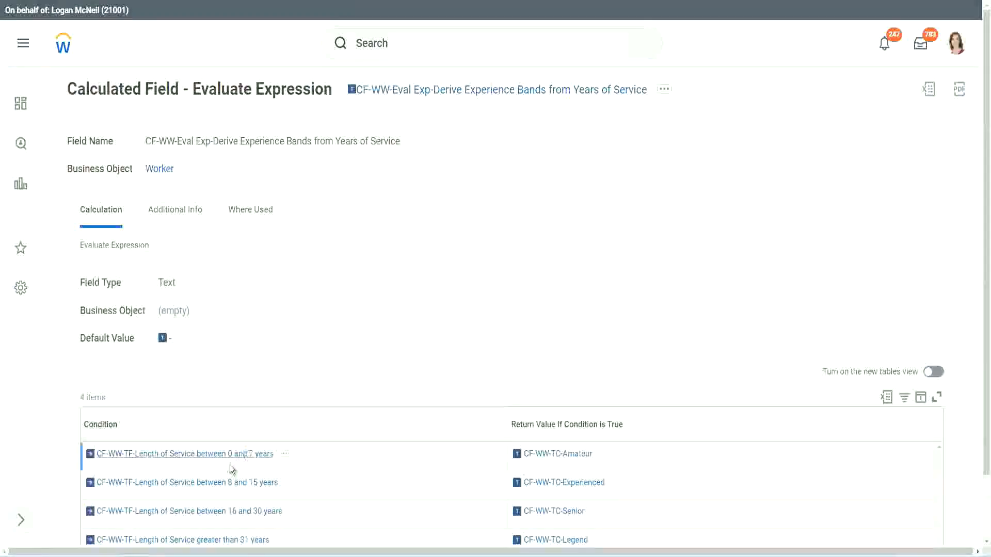
- Copy CF-WW-TF-Length of Service between 0 and 7 years from the existing field into the first row's condition and set its return value to Amateur
{"action": "right_click", "coordinate": [229, 460]}
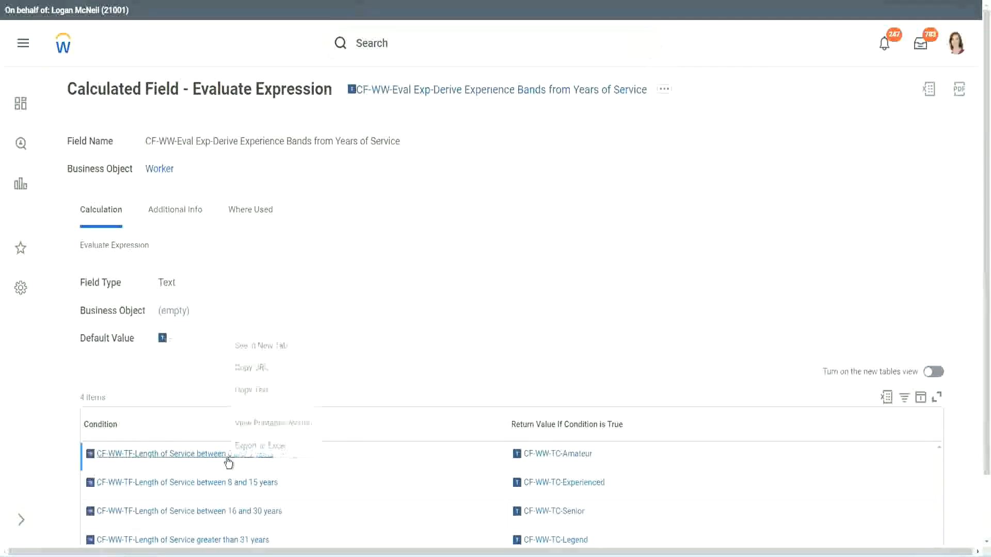
{"action": "left_click", "coordinate": [269, 390]}
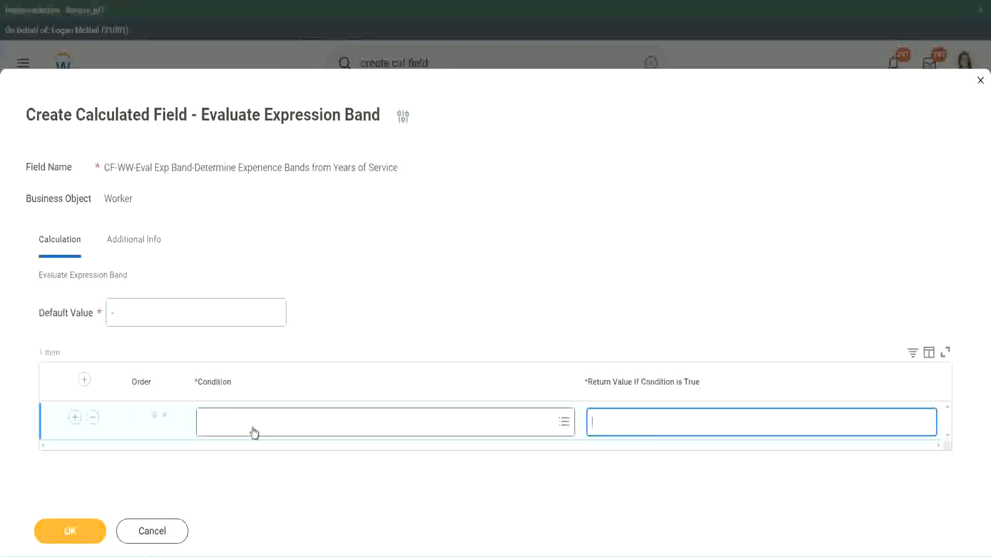
{"action": "left_click", "coordinate": [250, 428]}
{"action": "key", "text": "ctrl+v"}
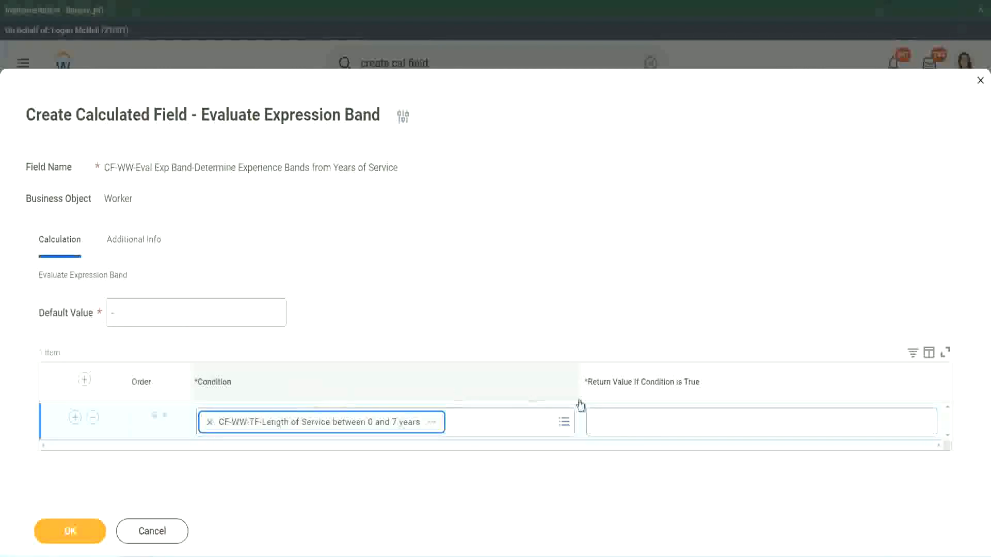
{"action": "left_click", "coordinate": [626, 412]}
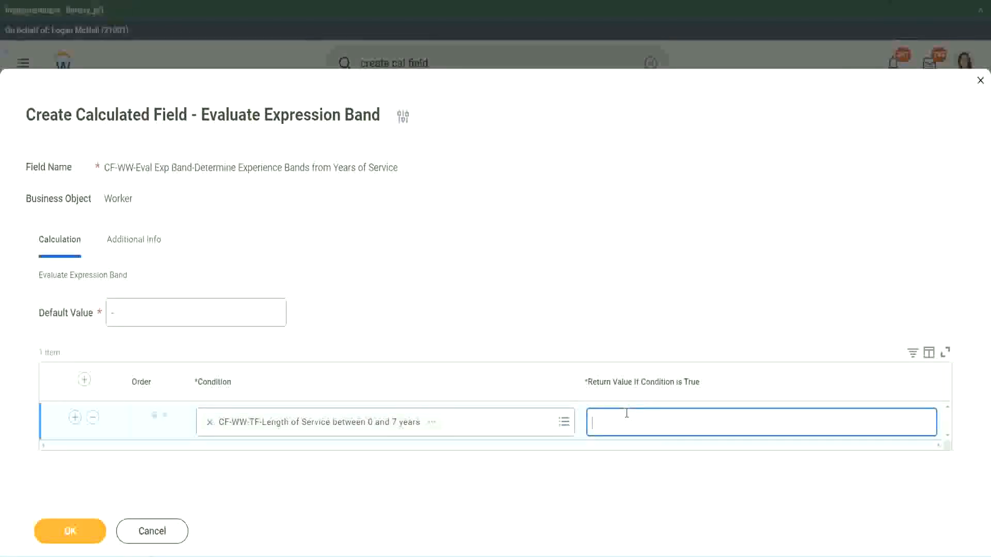
{"action": "type", "text": "Amateur"}
- Add three more rows, then copy CF-WW-TF-Length of Service between 16 and 30 years into the second row and move it to third place
{"action": "left_click", "coordinate": [75, 417]}
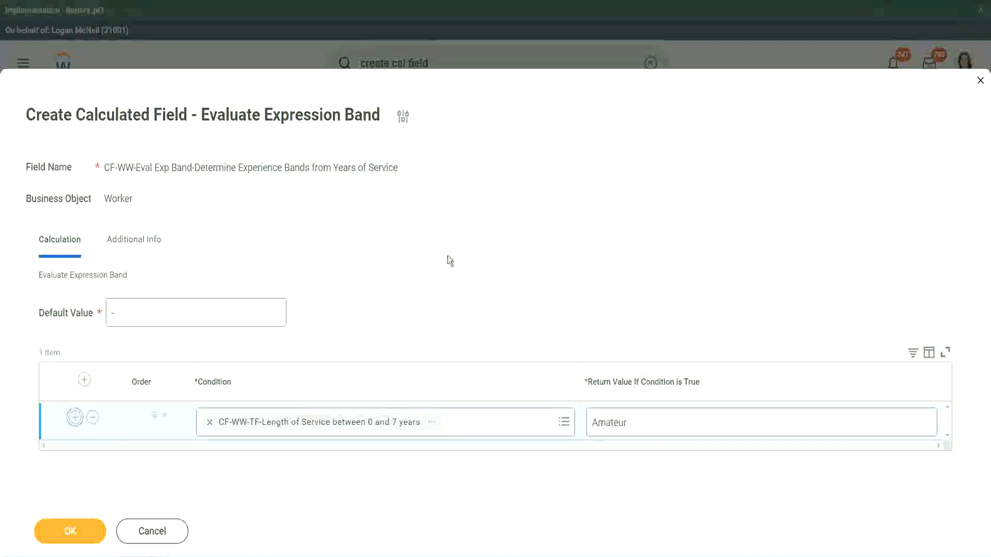
{"action": "left_click", "coordinate": [74, 454]}
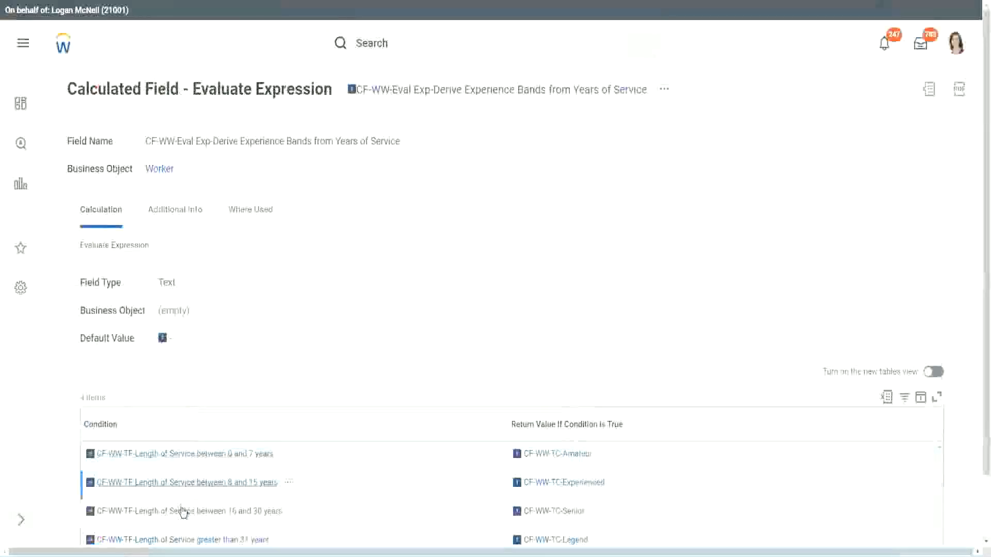
{"action": "right_click", "coordinate": [181, 510]}
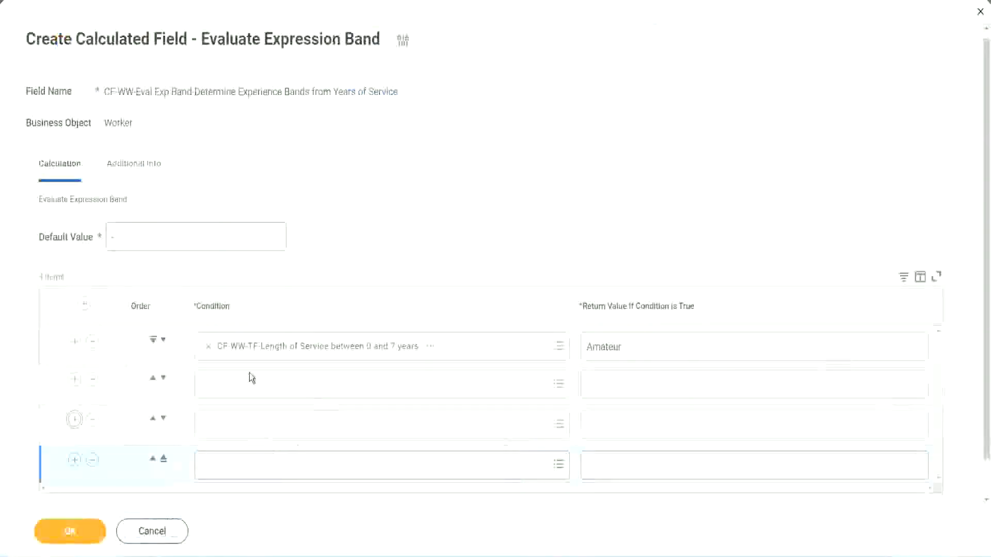
{"action": "left_click", "coordinate": [252, 379]}
{"action": "key", "text": "ctrl+v"}
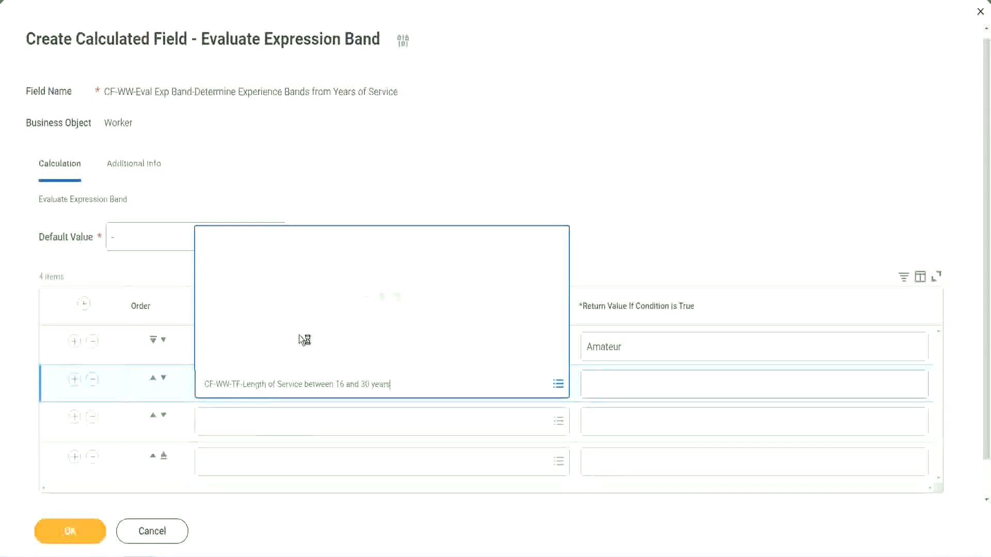
{"action": "left_click", "coordinate": [163, 378]}
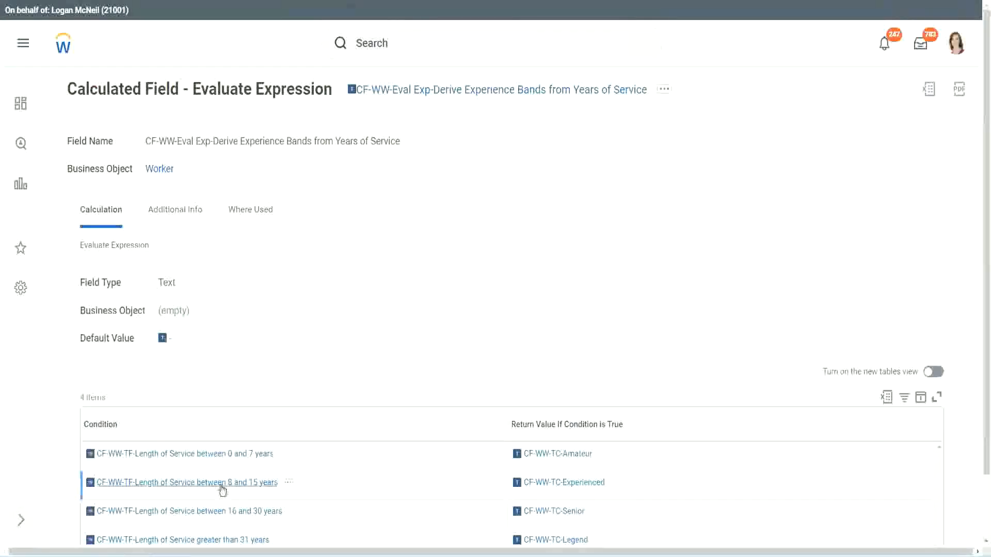
- Copy CF-WW-TF-Length of Service between 8 and 15 years from the existing field into the second row's condition
{"action": "right_click", "coordinate": [222, 489]}
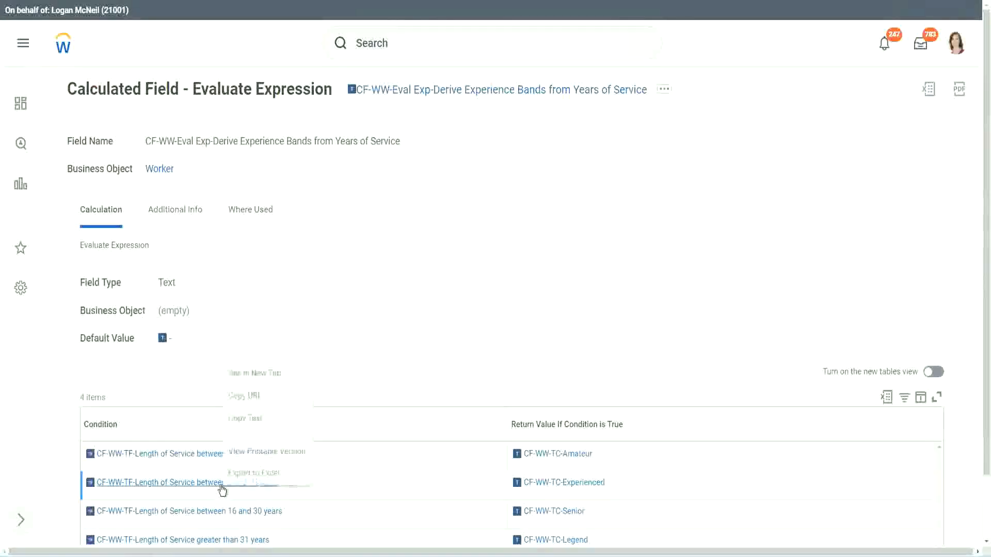
{"action": "left_click", "coordinate": [253, 416]}
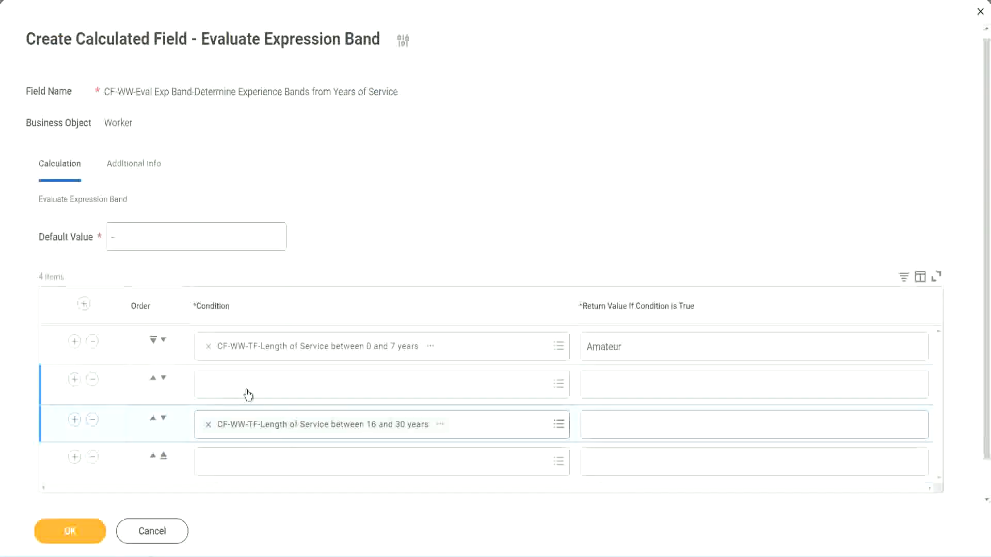
{"action": "left_click", "coordinate": [248, 394]}
{"action": "key", "text": "ctrl+v"}
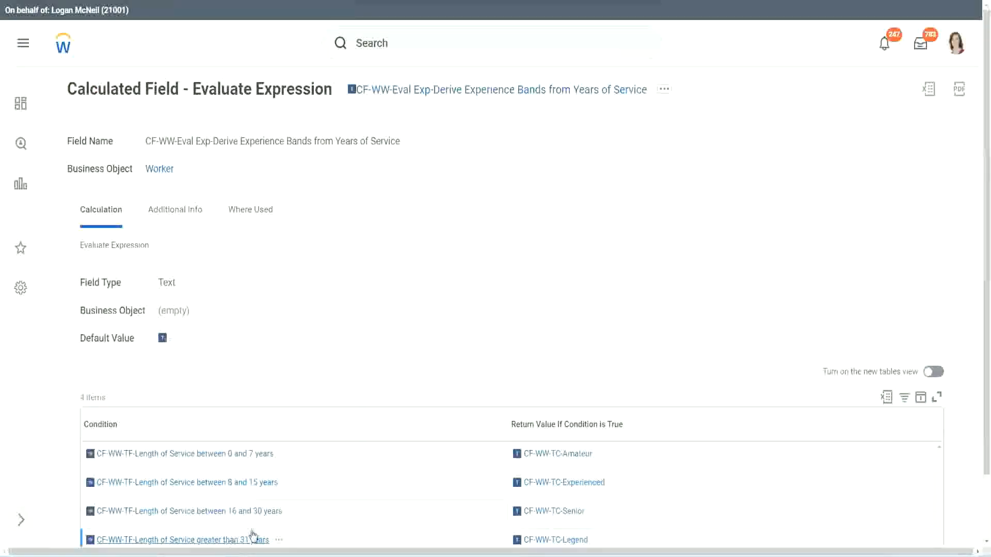
- Copy CF-WW-TF-Length of Service greater than 31 years from the existing field into the fourth row's condition
{"action": "right_click", "coordinate": [253, 537]}
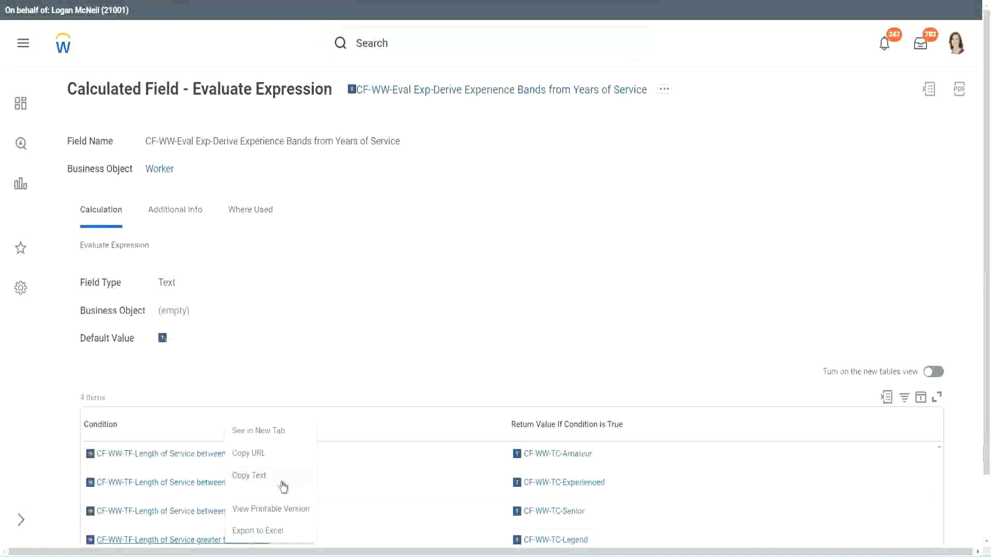
{"action": "left_click", "coordinate": [283, 475]}
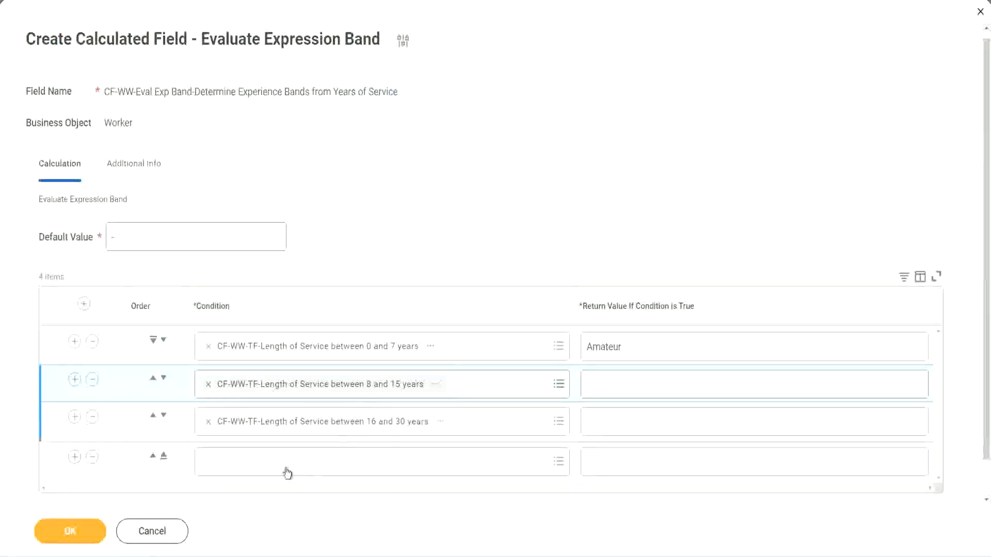
{"action": "left_click", "coordinate": [285, 462]}
{"action": "key", "text": "ctrl+v"}
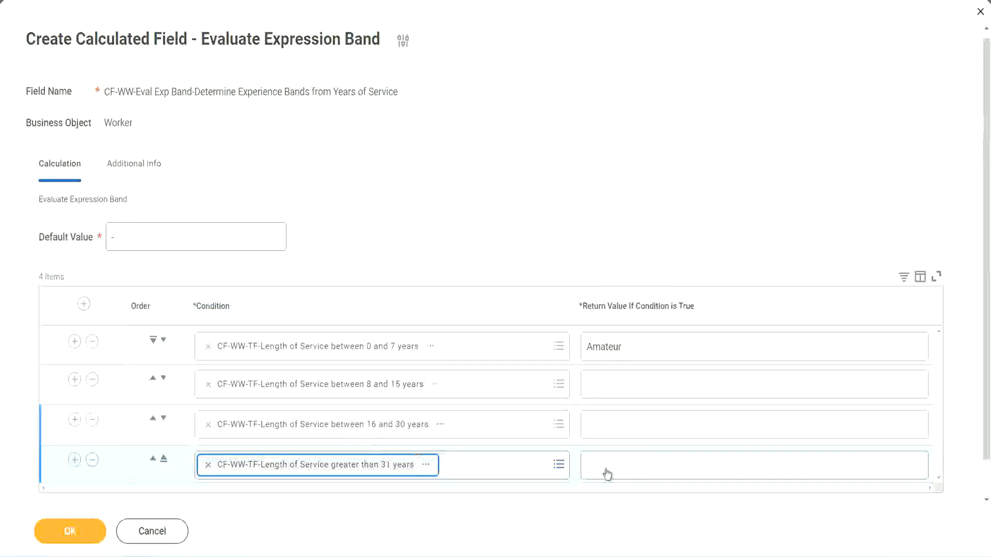
- Set the return values to Legend for the fourth condition, Senior for the third and Experienced for the second
{"action": "left_click", "coordinate": [649, 463]}
{"action": "type", "text": "Le"}
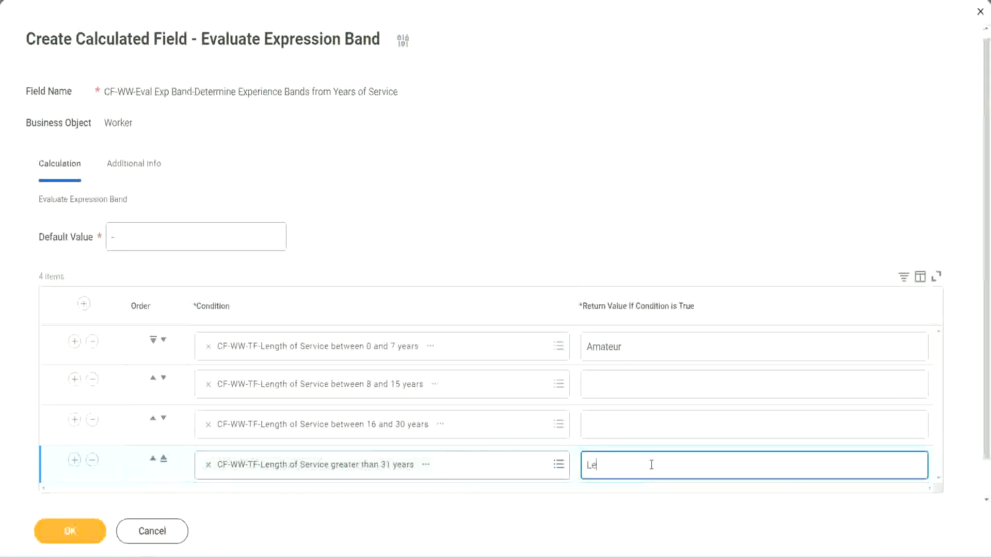
{"action": "type", "text": "gend"}
{"action": "left_click", "coordinate": [609, 423]}
{"action": "type", "text": "S"}
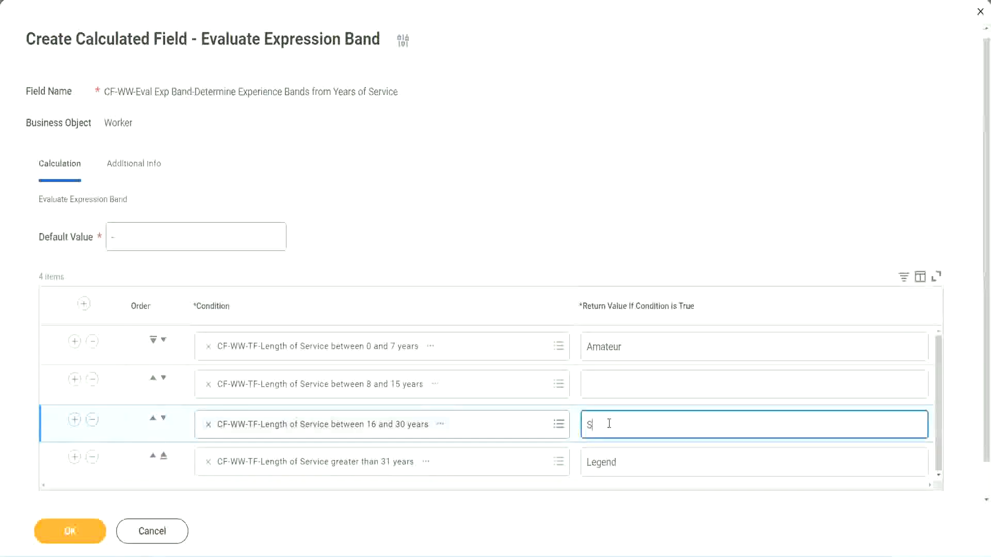
{"action": "type", "text": "enior"}
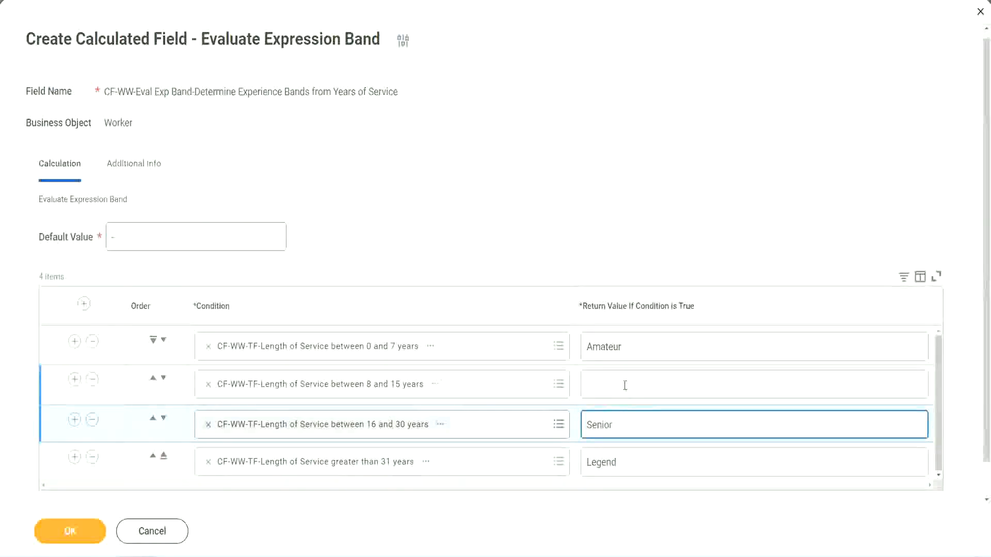
{"action": "left_click", "coordinate": [624, 386]}
{"action": "type", "text": "Ex"}
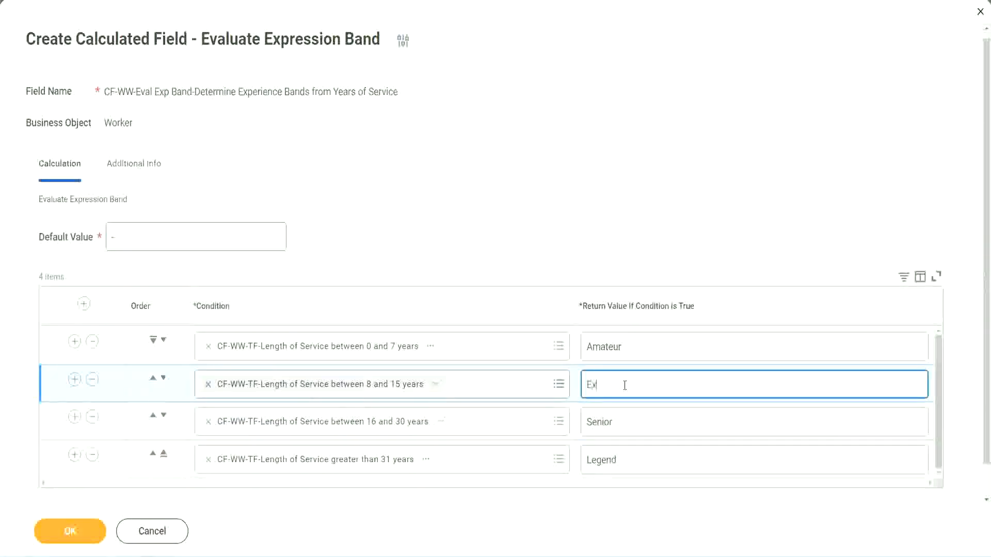
{"action": "type", "text": "perienced"}
- Save the calculated field and review the return values in its saved conditions table
{"action": "left_click", "coordinate": [283, 287]}
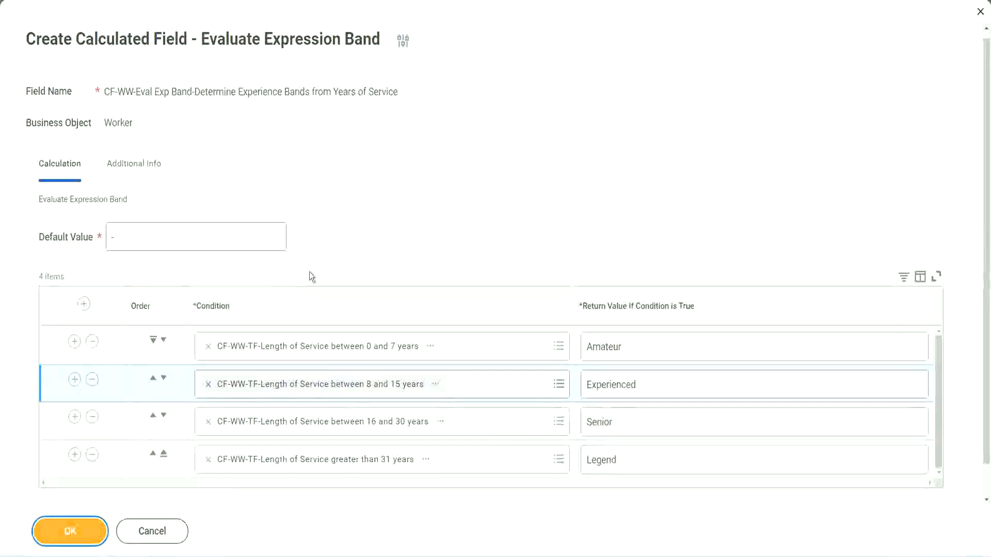
{"action": "key", "text": "Return"}
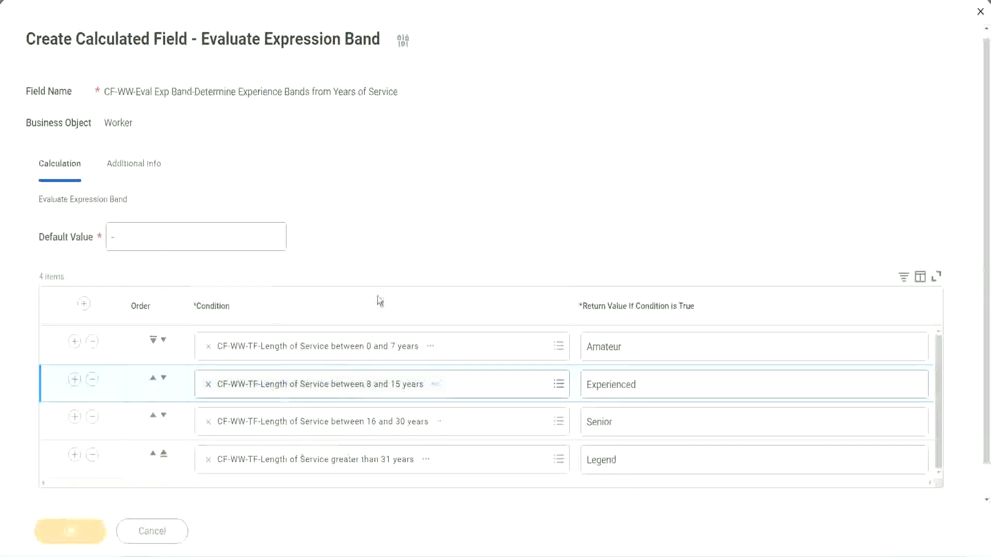
{"action": "scroll", "coordinate": [339, 317], "scroll_direction": "down", "scroll_amount": 1}
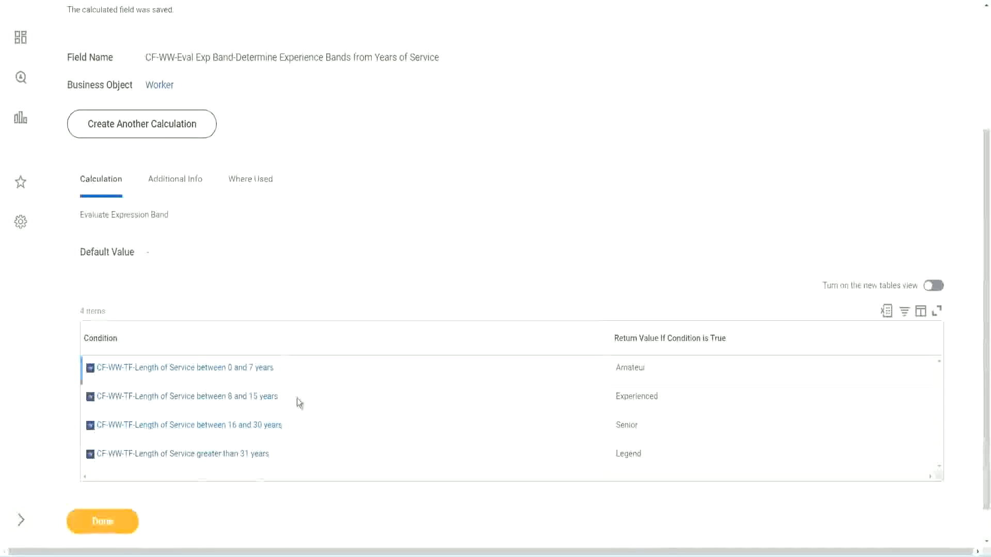
{"action": "double_click", "coordinate": [632, 367]}
{"action": "double_click", "coordinate": [629, 396]}
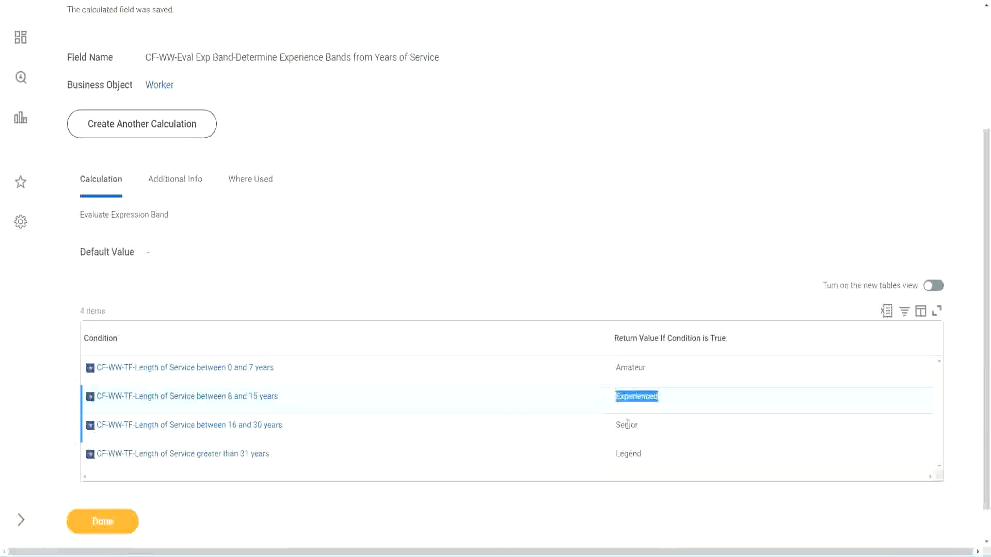
- Copy the name of the new Evaluate Expression Band calculated field from its save confirmation
{"action": "double_click", "coordinate": [627, 425]}
{"action": "left_click", "coordinate": [628, 453]}
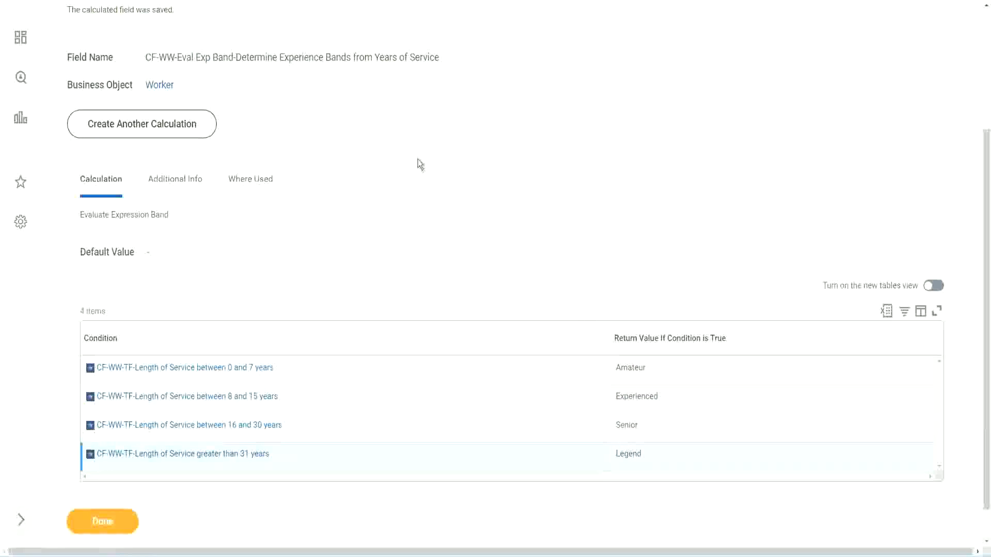
{"action": "scroll", "coordinate": [421, 164], "scroll_direction": "up", "scroll_amount": 3}
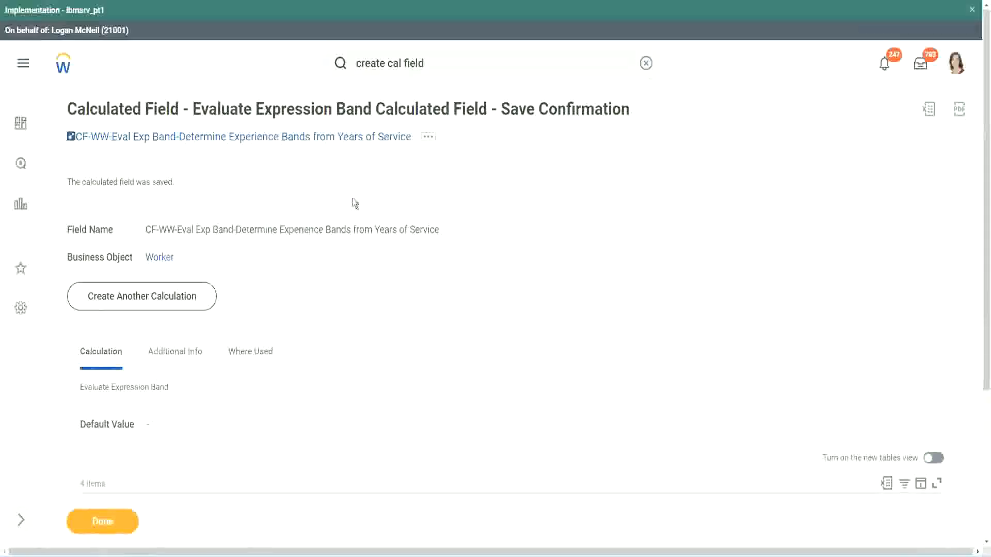
{"action": "right_click", "coordinate": [325, 137]}
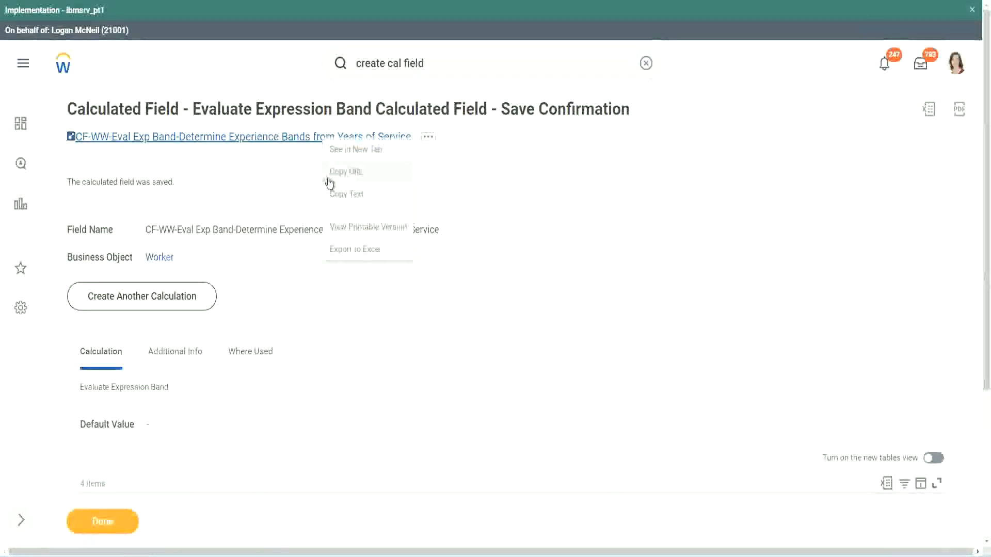
{"action": "left_click", "coordinate": [343, 195]}
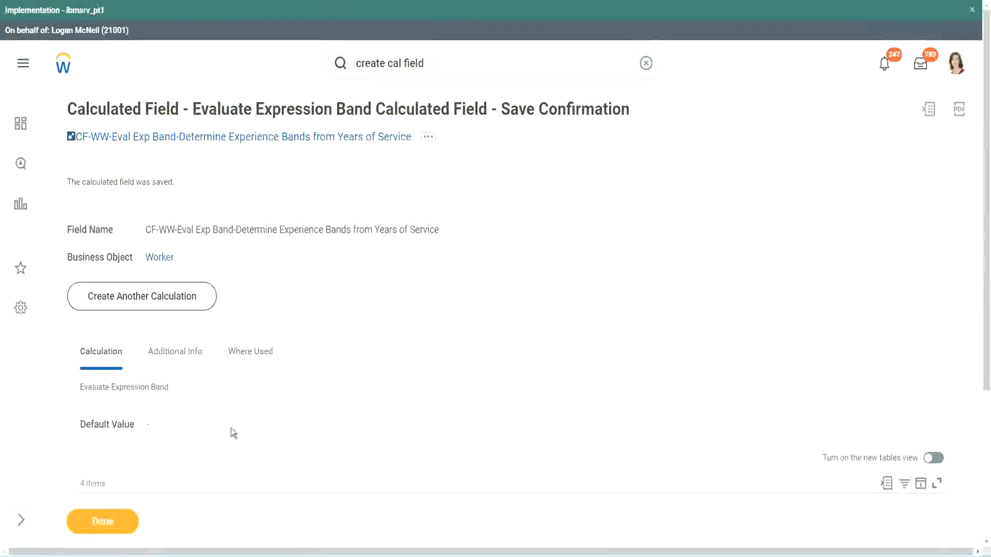
- Examine the saved calculated field's business object, default value, conditions and return values
{"action": "scroll", "coordinate": [331, 404], "scroll_direction": "down", "scroll_amount": 3}
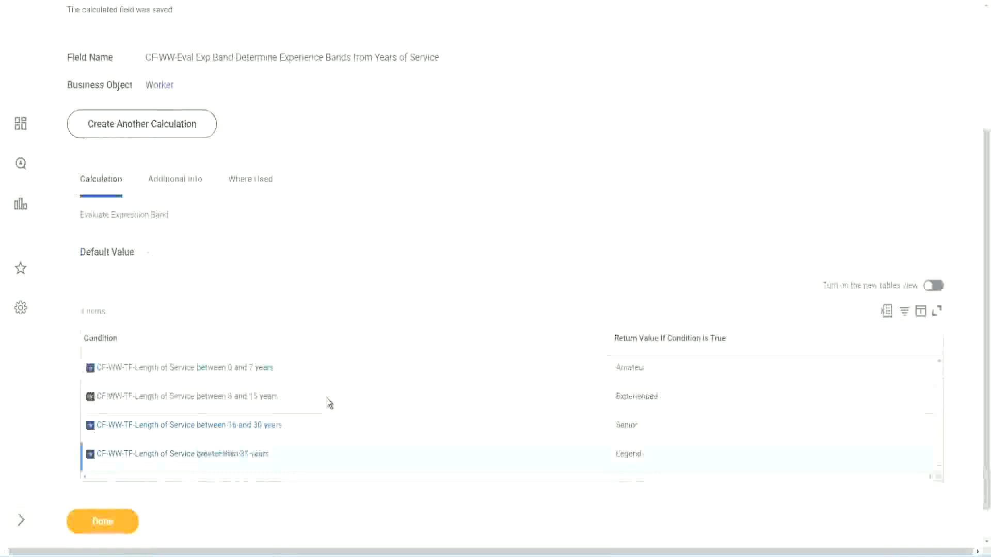
{"action": "scroll", "coordinate": [327, 398], "scroll_direction": "down", "scroll_amount": 1}
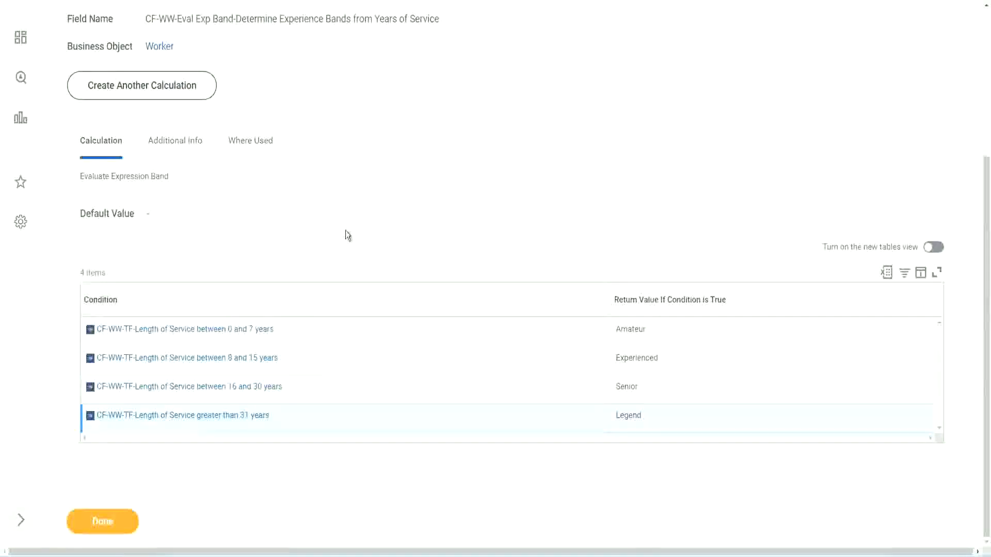
{"action": "scroll", "coordinate": [345, 235], "scroll_direction": "up", "scroll_amount": 2}
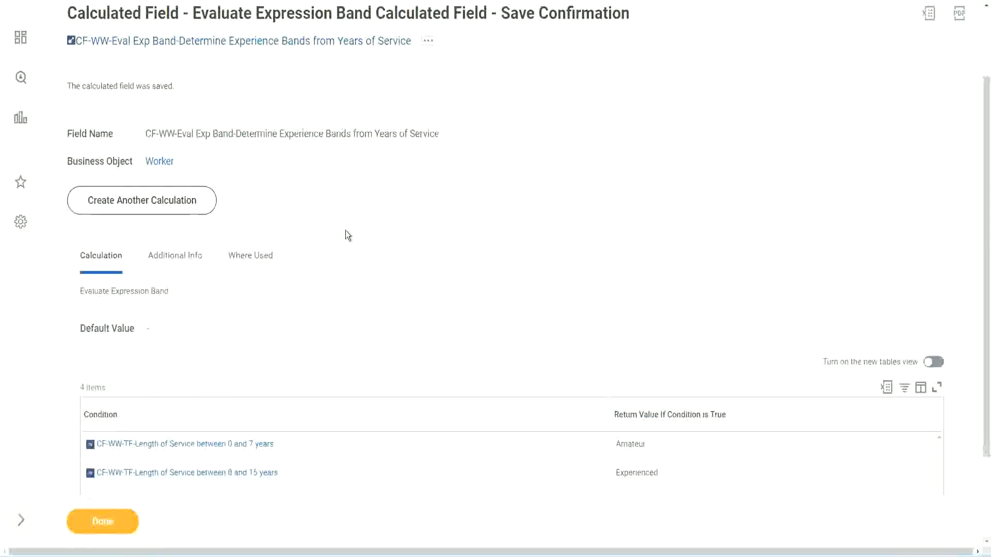
{"action": "scroll", "coordinate": [346, 230], "scroll_direction": "down", "scroll_amount": 2}
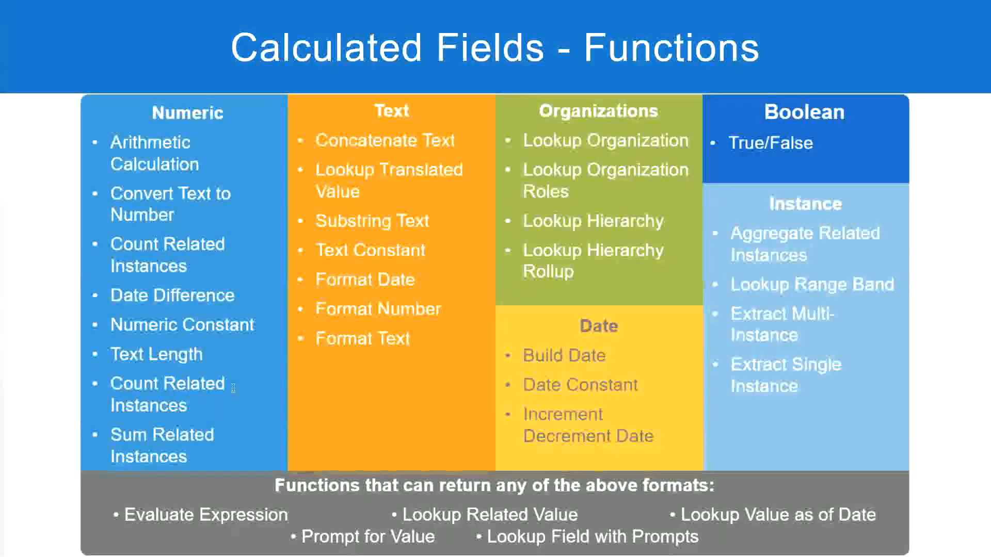
{"action": "key", "text": "alt+Tab"}
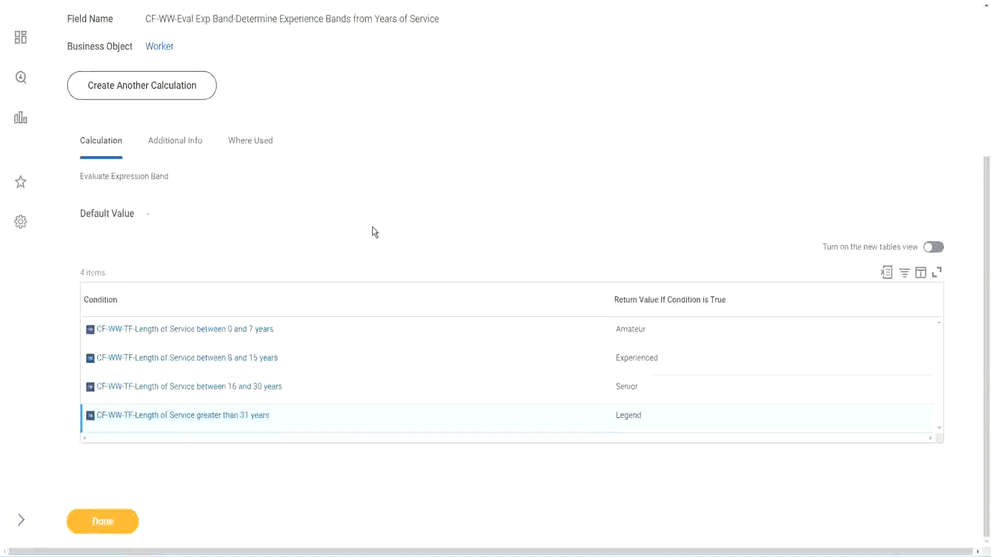
{"action": "scroll", "coordinate": [374, 233], "scroll_direction": "up", "scroll_amount": 1}
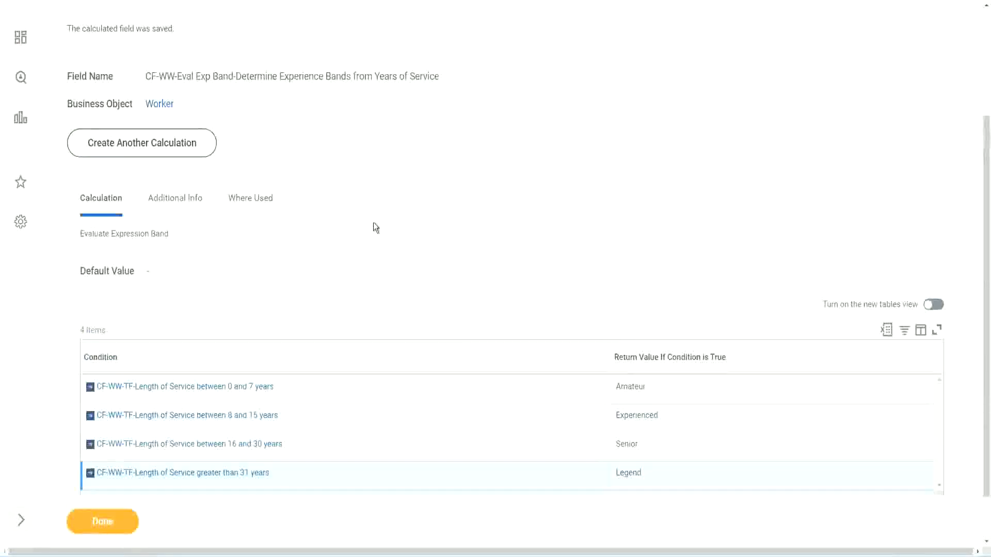
{"action": "scroll", "coordinate": [375, 229], "scroll_direction": "up", "scroll_amount": 3}
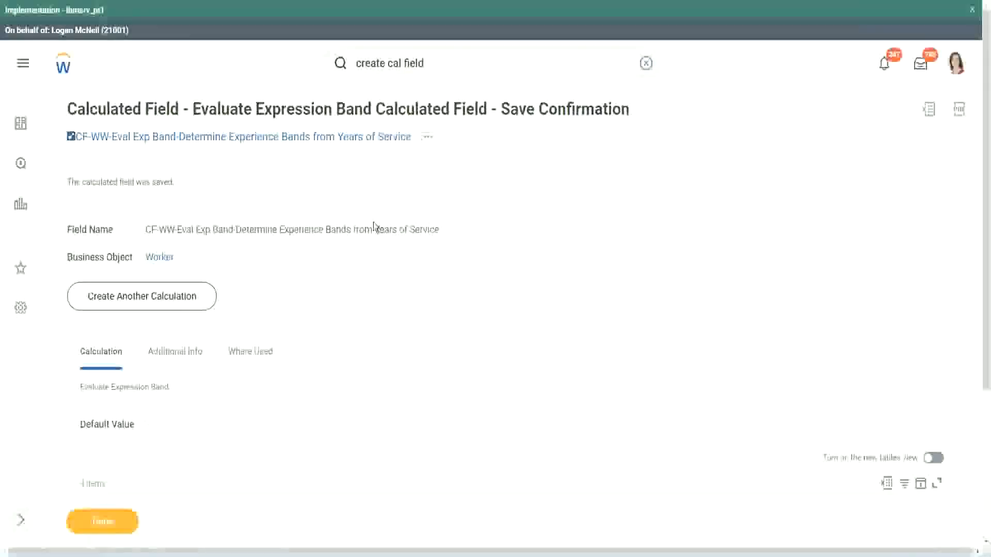
{"action": "scroll", "coordinate": [206, 394], "scroll_direction": "down", "scroll_amount": 4}
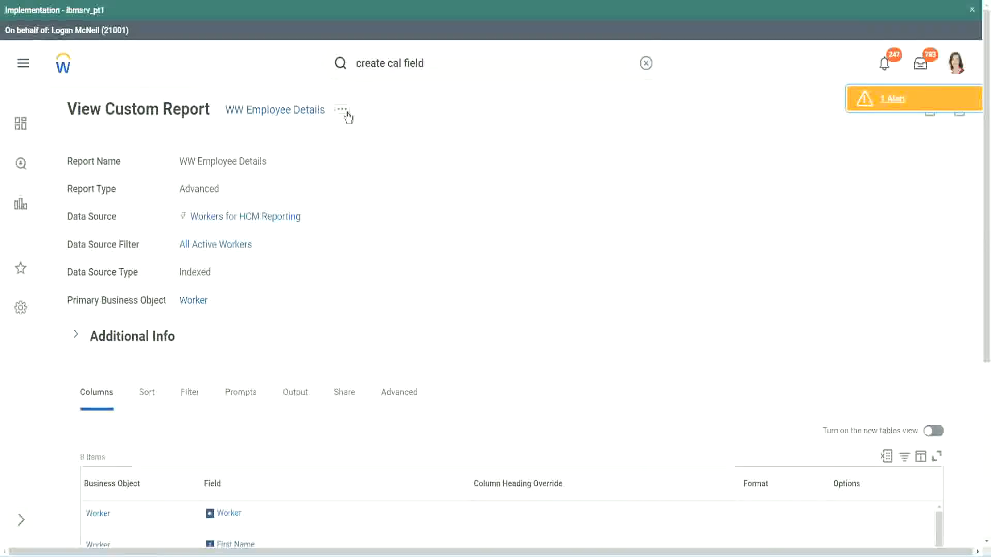
- Open the WW Employee Details custom report for editing
{"action": "left_click", "coordinate": [342, 109]}
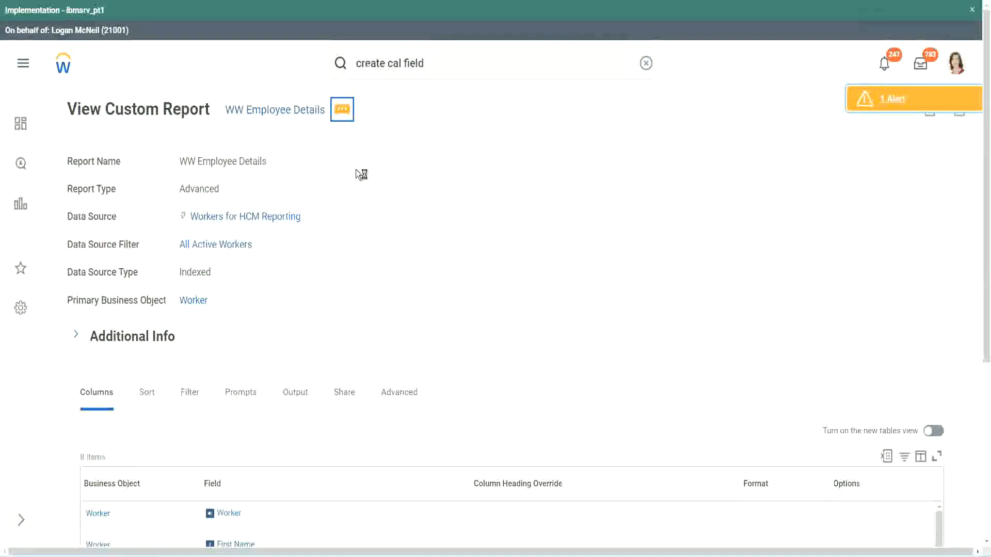
{"action": "mouse_move", "coordinate": [397, 168]}
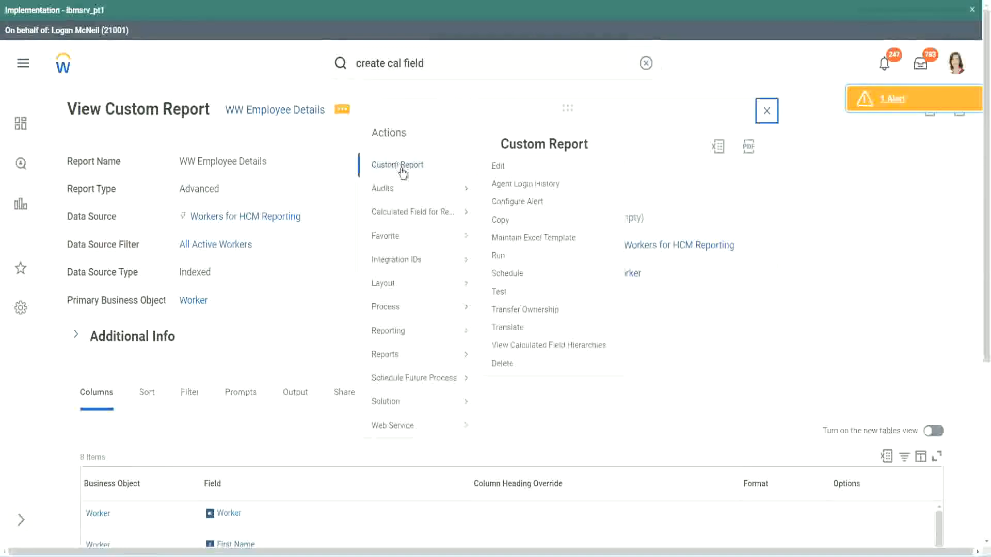
{"action": "left_click", "coordinate": [499, 167]}
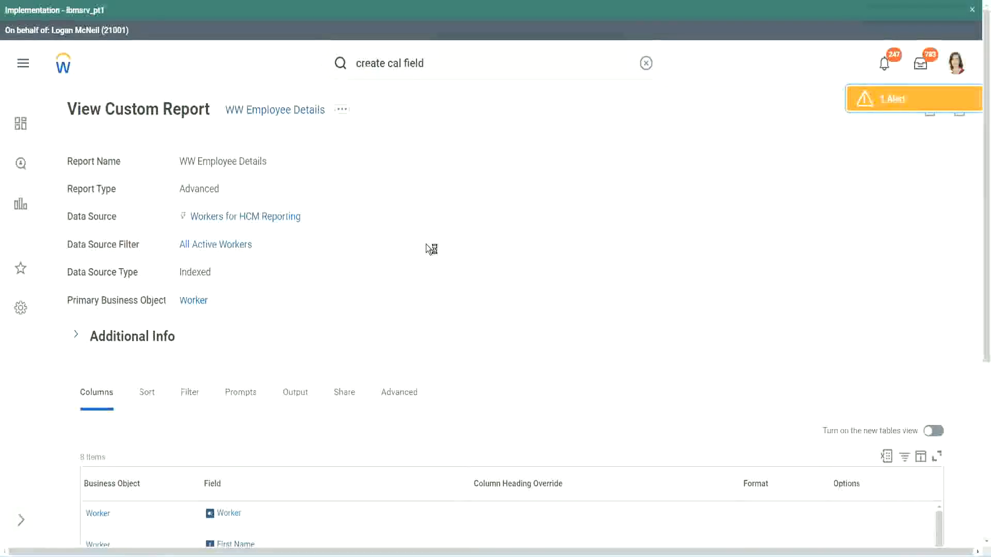
{"action": "scroll", "coordinate": [425, 244], "scroll_direction": "down", "scroll_amount": 1}
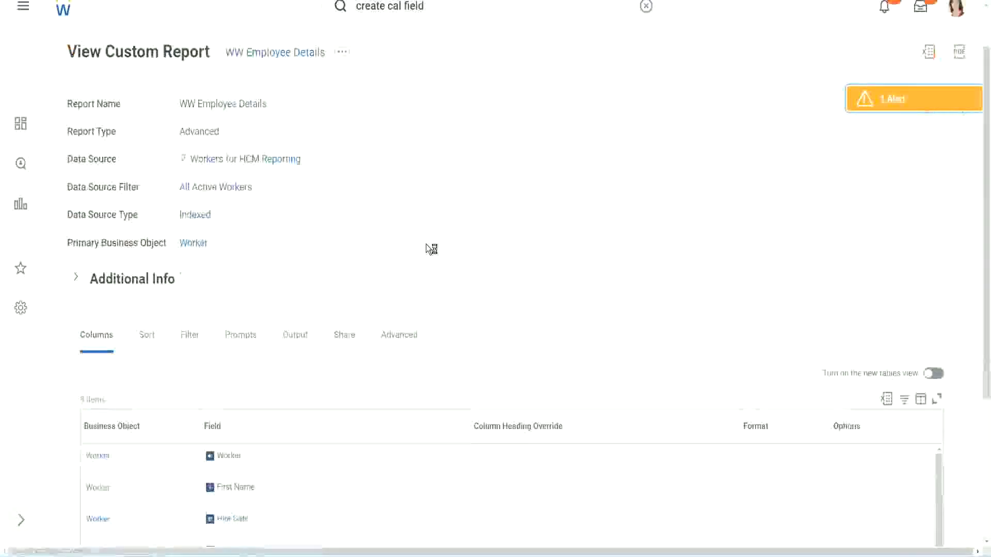
{"action": "scroll", "coordinate": [425, 244], "scroll_direction": "down", "scroll_amount": 4}
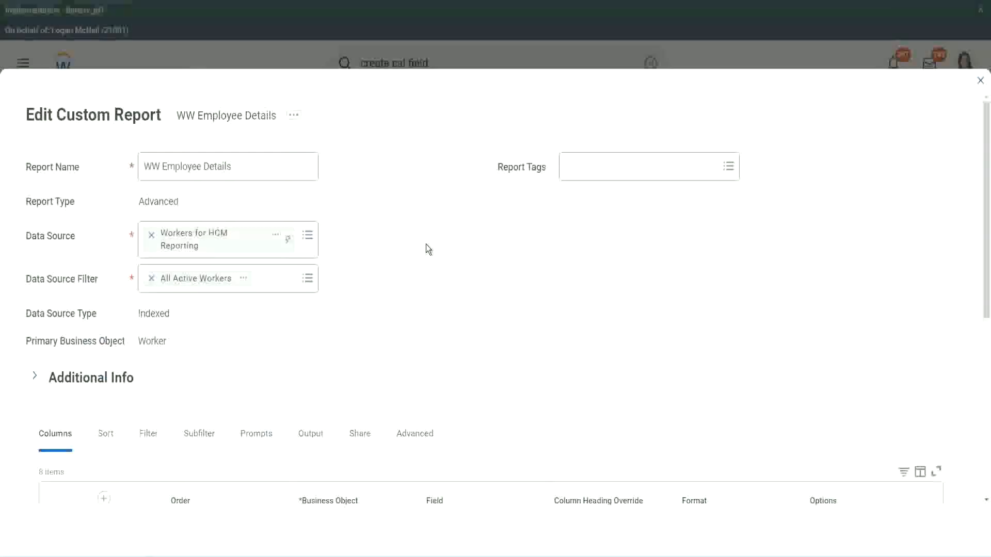
- Add a Worker row after the Experience Bands column and paste the existing Evaluate Expression field's name into its field search
{"action": "scroll", "coordinate": [361, 429], "scroll_direction": "down", "scroll_amount": 9}
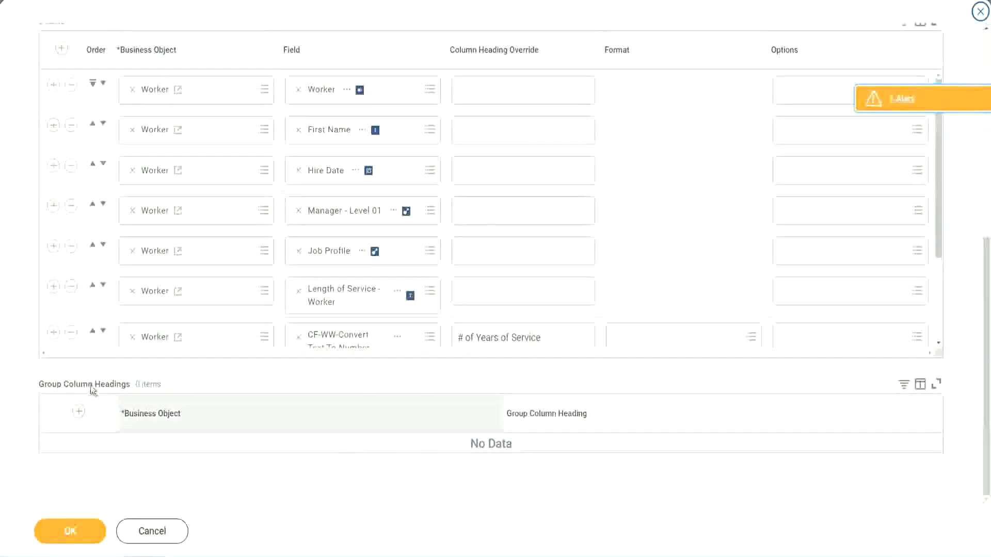
{"action": "scroll", "coordinate": [208, 252], "scroll_direction": "down", "scroll_amount": 3}
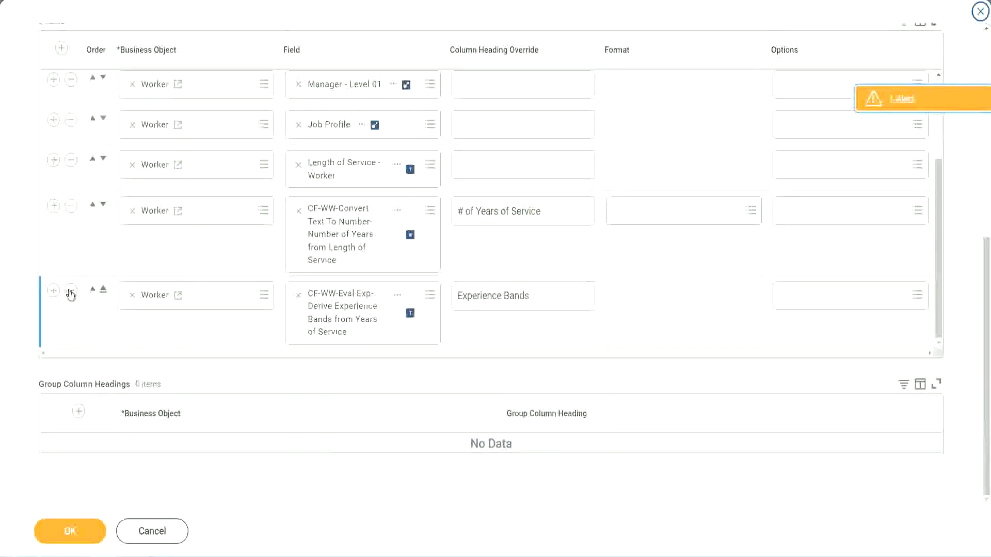
{"action": "left_click", "coordinate": [52, 290]}
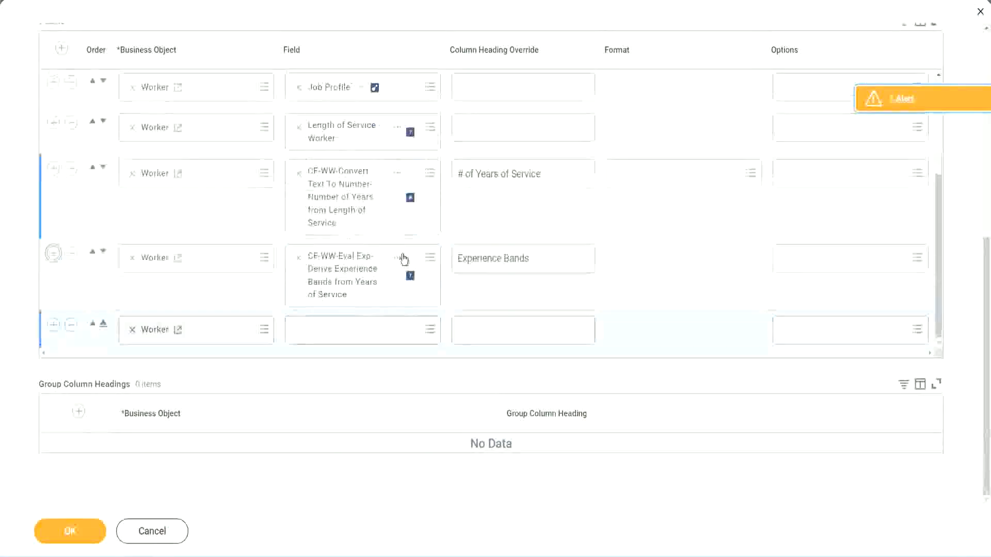
{"action": "right_click", "coordinate": [345, 279]}
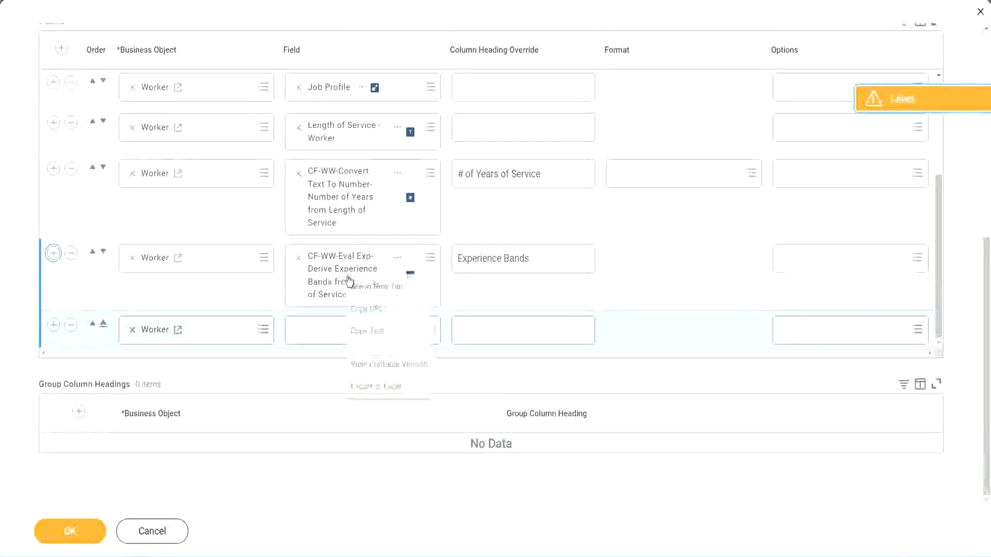
{"action": "left_click", "coordinate": [372, 333]}
{"action": "left_click", "coordinate": [311, 336]}
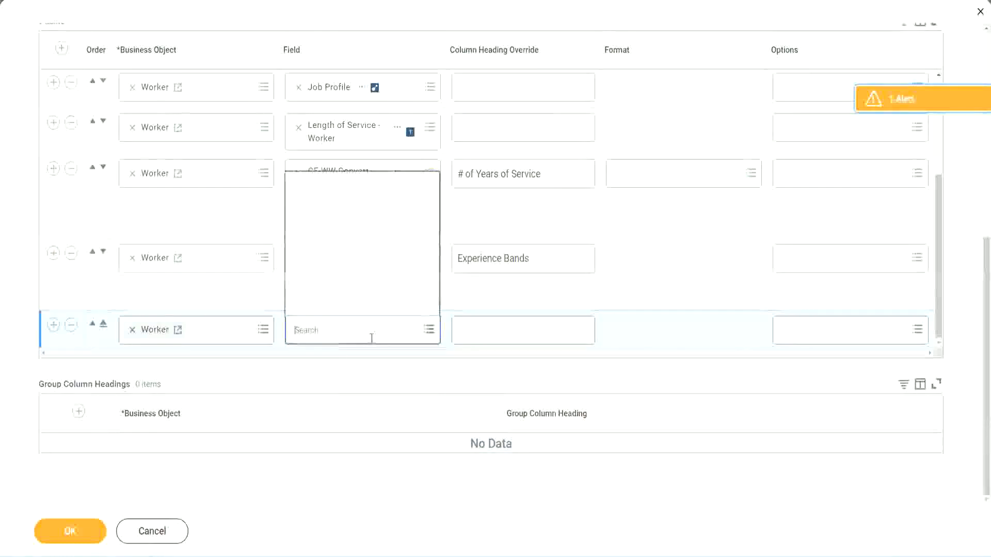
{"action": "key", "text": "ctrl+v"}
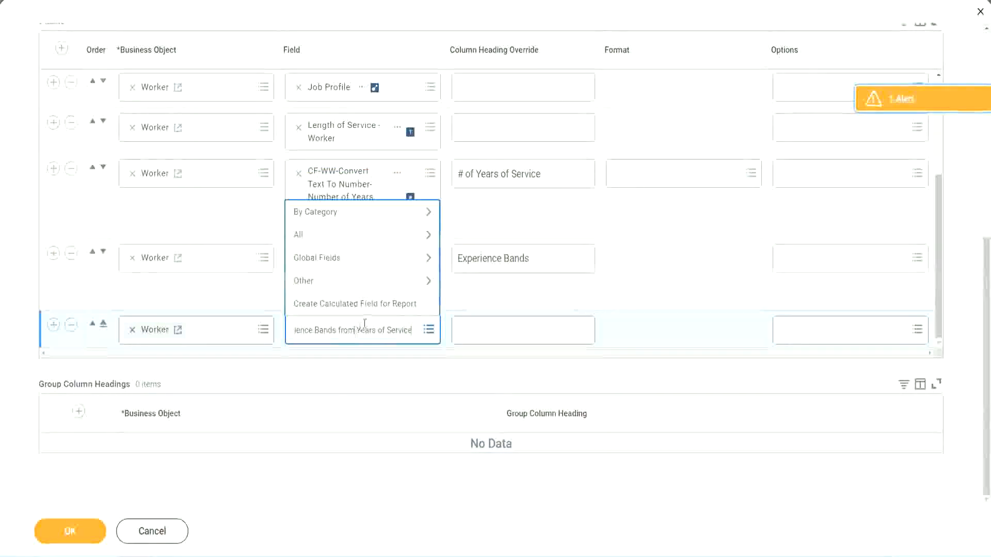
- Change the search text to CF-WW-Eval Exp Band and select CF-WW-Eval Exp Band-Determine Experience Bands from Years of Service for the new column
{"action": "key", "text": "ctrl+a"}
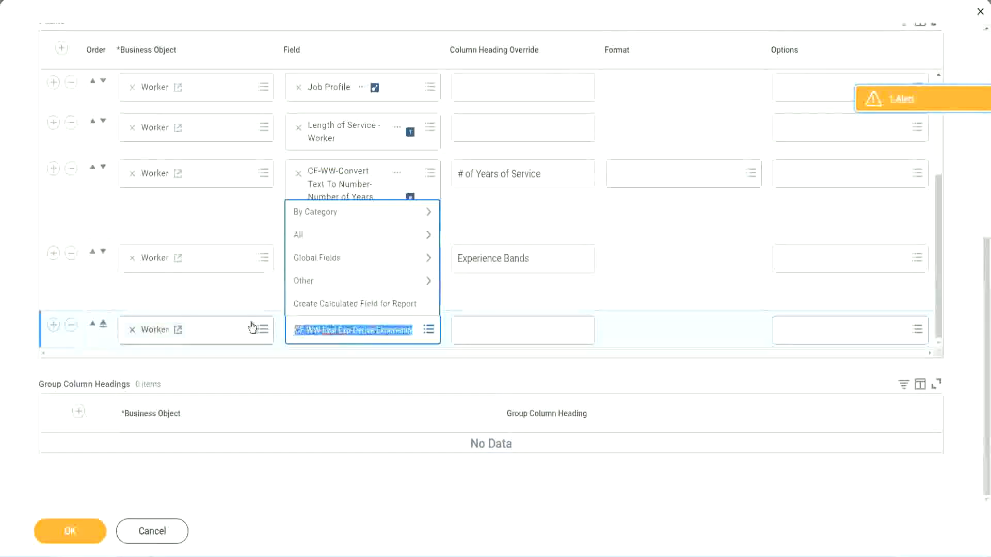
{"action": "left_click", "coordinate": [370, 338]}
{"action": "key", "text": "BackSpace"}
{"action": "type", "text": "Band"}
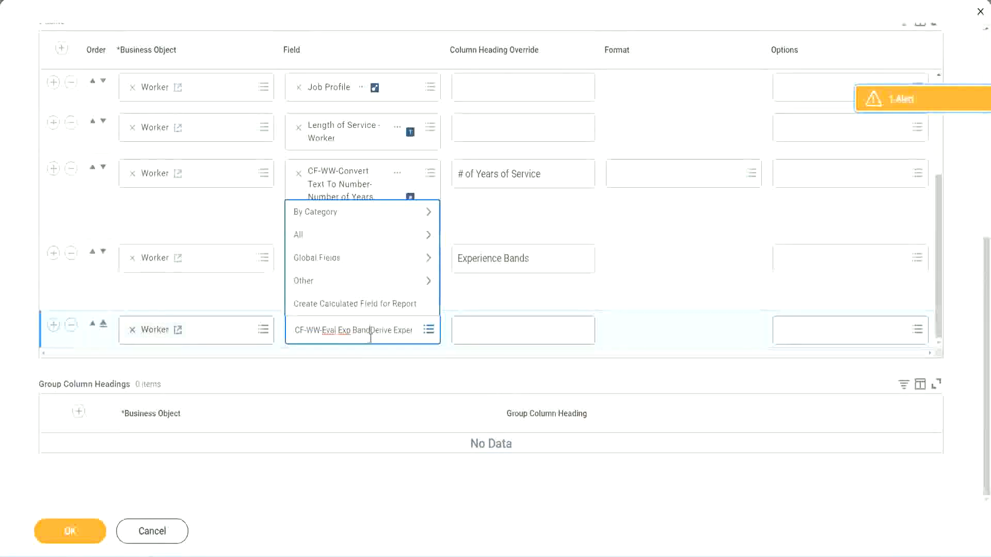
{"action": "key", "text": "Delete"}
{"action": "key", "text": "Delete"}
{"action": "key", "text": "Delete"}
{"action": "key", "text": "Delete"}
{"action": "key", "text": "Delete"}
{"action": "key", "text": "Delete"}
{"action": "key", "text": "Delete"}
{"action": "key", "text": "Delete"}
{"action": "key", "text": "Delete"}
{"action": "key", "text": "Delete"}
{"action": "key", "text": "Delete"}
{"action": "key", "text": "Delete"}
{"action": "key", "text": "Delete"}
{"action": "key", "text": "Delete"}
{"action": "key", "text": "Delete"}
{"action": "key", "text": "Delete"}
{"action": "key", "text": "Delete"}
{"action": "key", "text": "Return"}
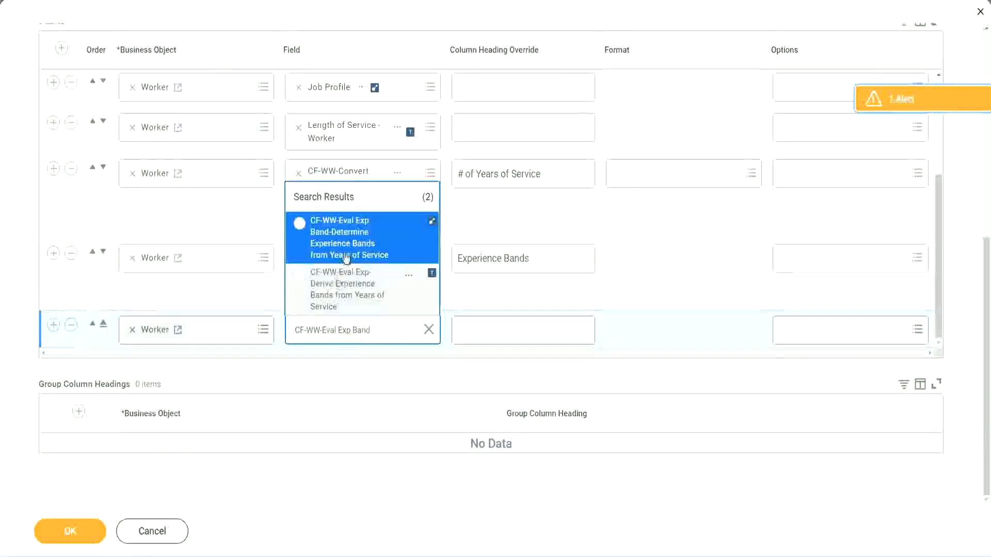
{"action": "left_click", "coordinate": [361, 245]}
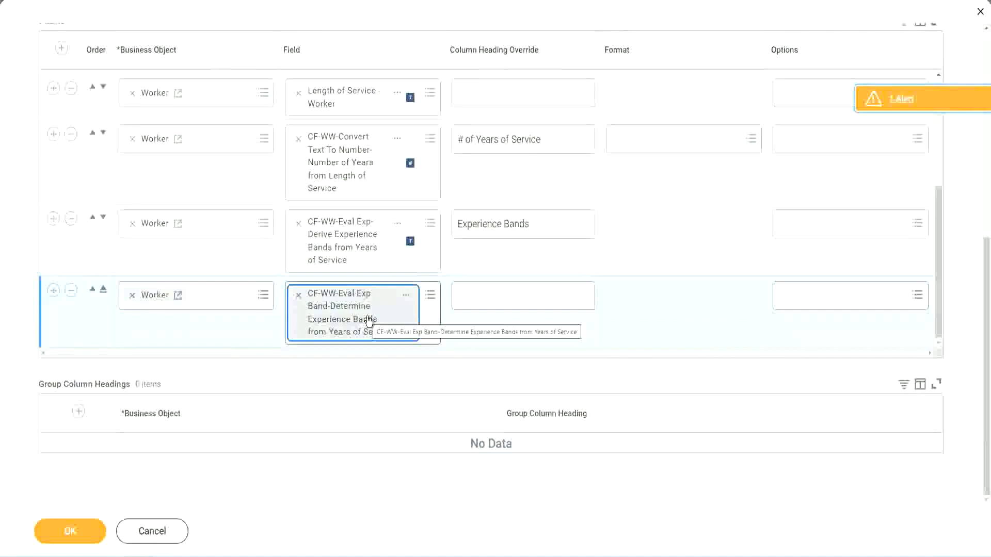
- Set the new column's heading override to Experience Bands (Eval Exp Bands) and submit the report changes
{"action": "triple_click", "coordinate": [545, 225]}
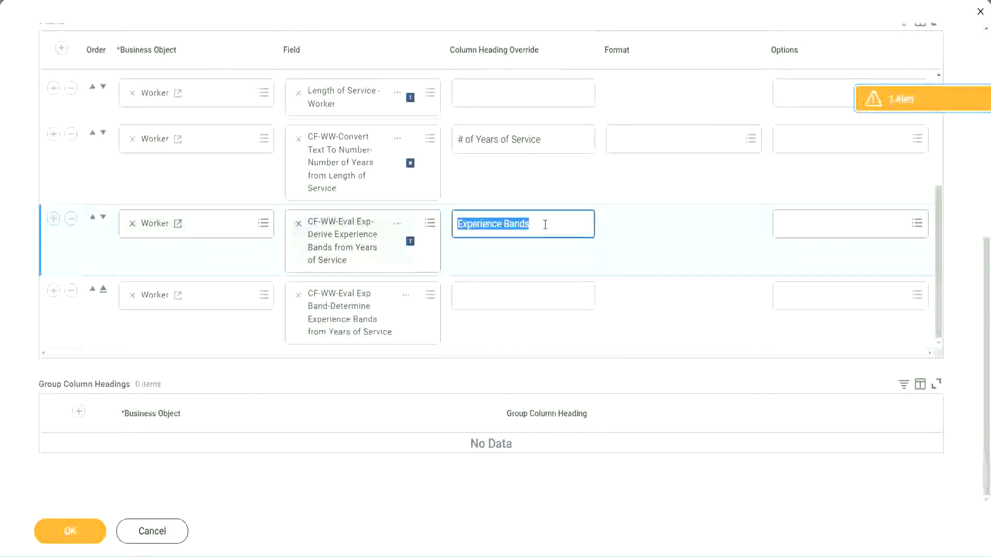
{"action": "left_click", "coordinate": [480, 294]}
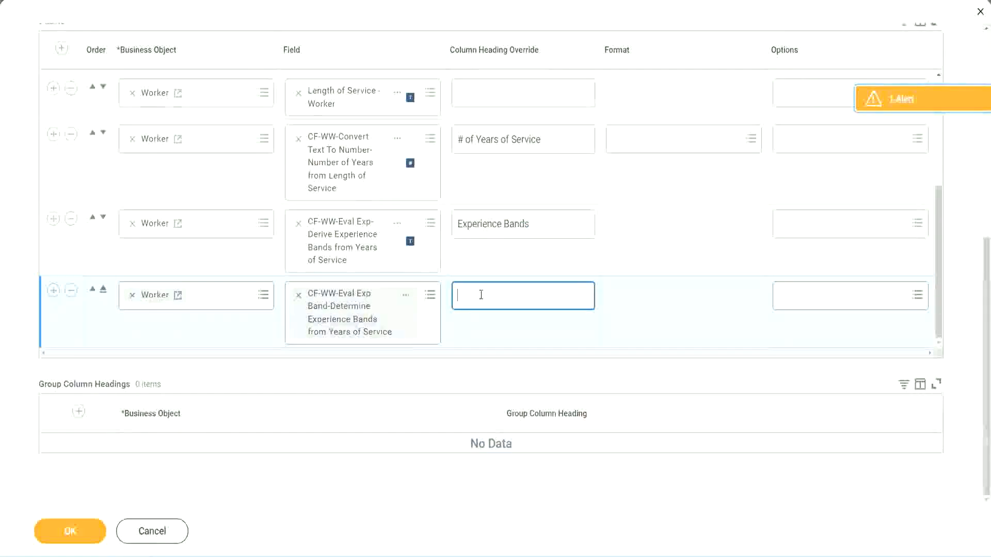
{"action": "key", "text": "ctrl+v"}
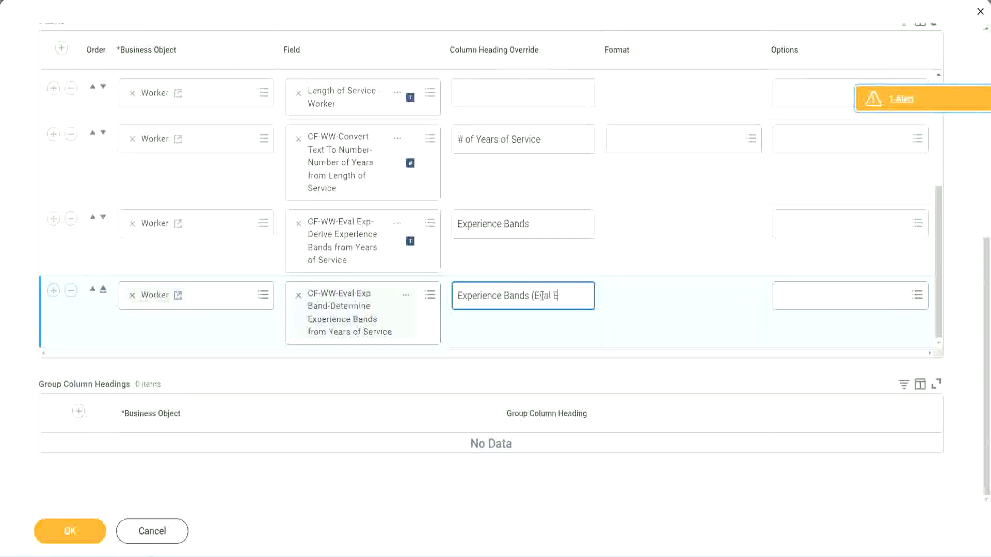
{"action": "type", "text": "Bands)"}
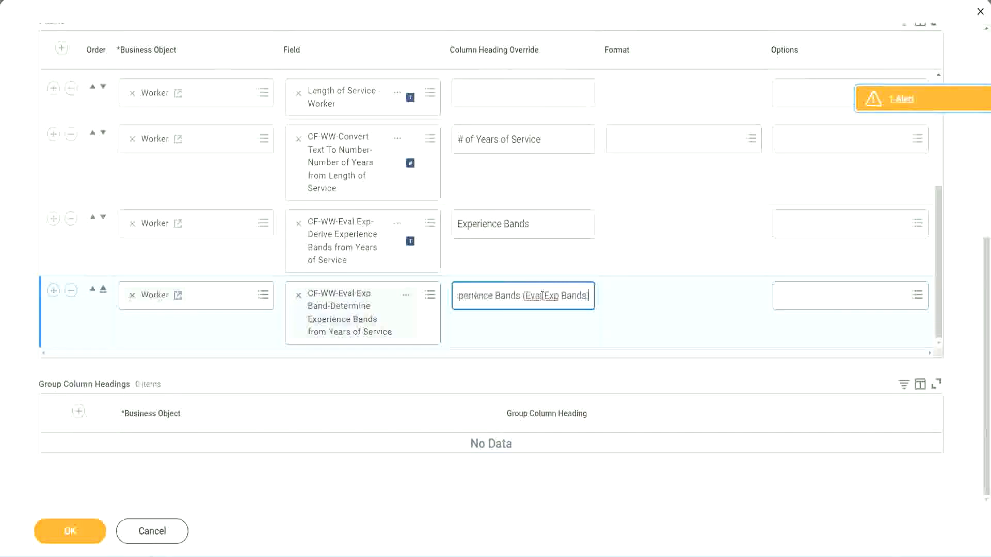
{"action": "double_click", "coordinate": [552, 296]}
{"action": "left_click", "coordinate": [570, 290]}
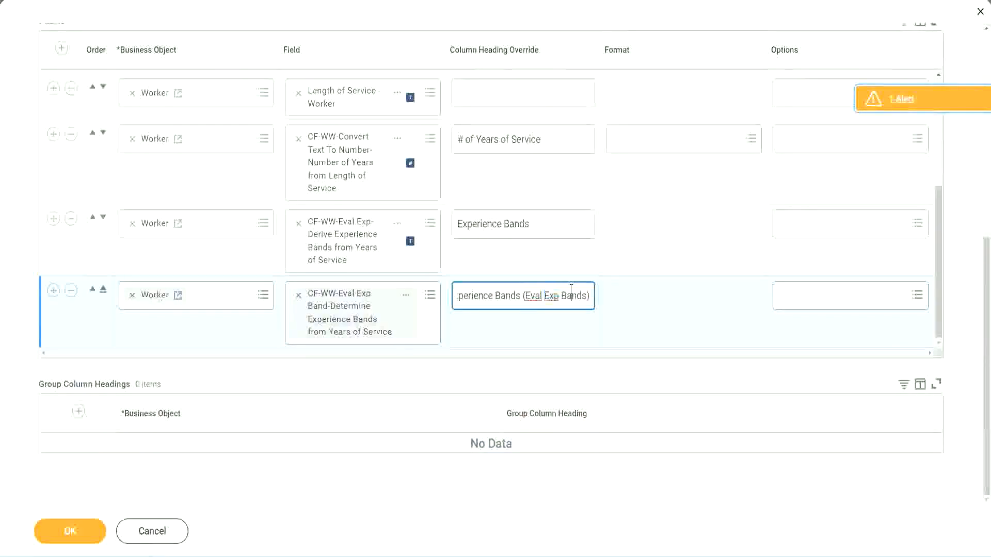
{"action": "left_click", "coordinate": [77, 536]}
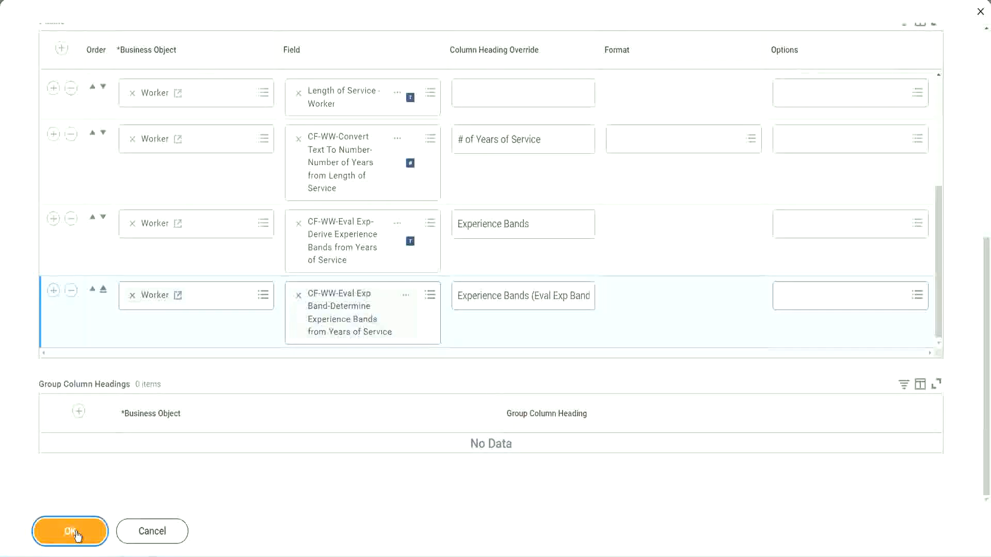